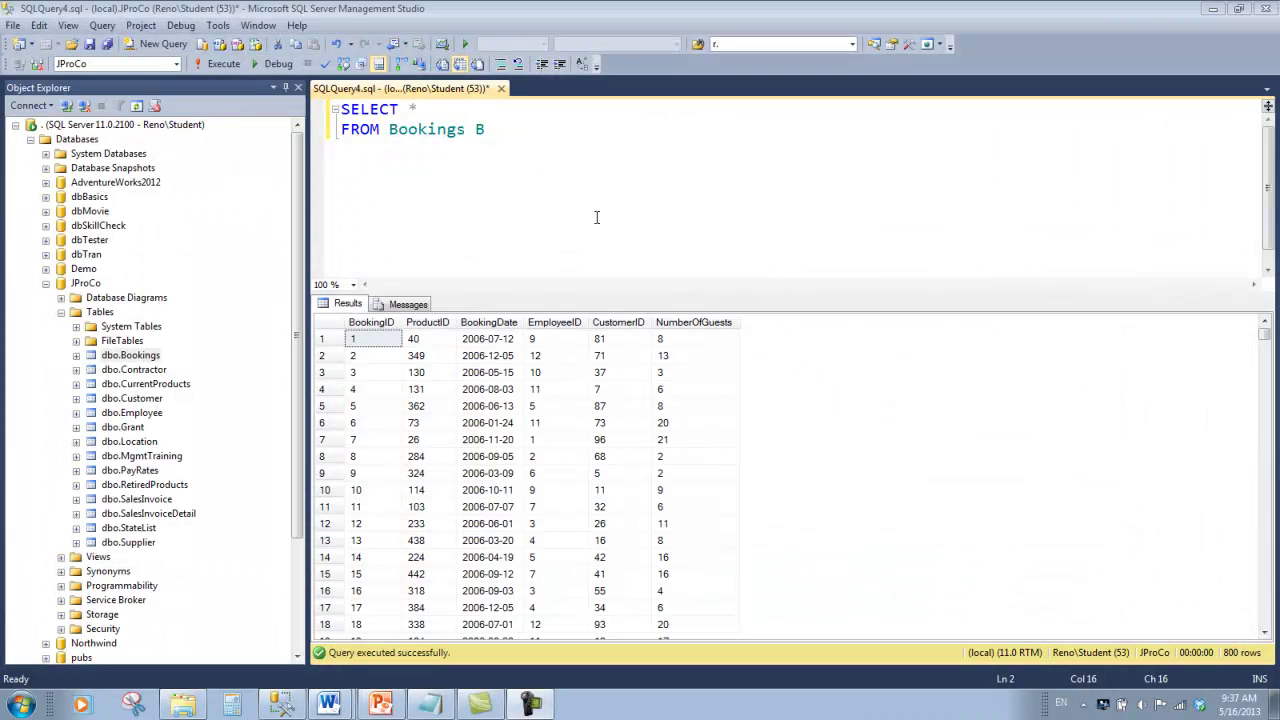
- Review the Bookings table query and its BookingDate values in the results
left_click(135, 357)
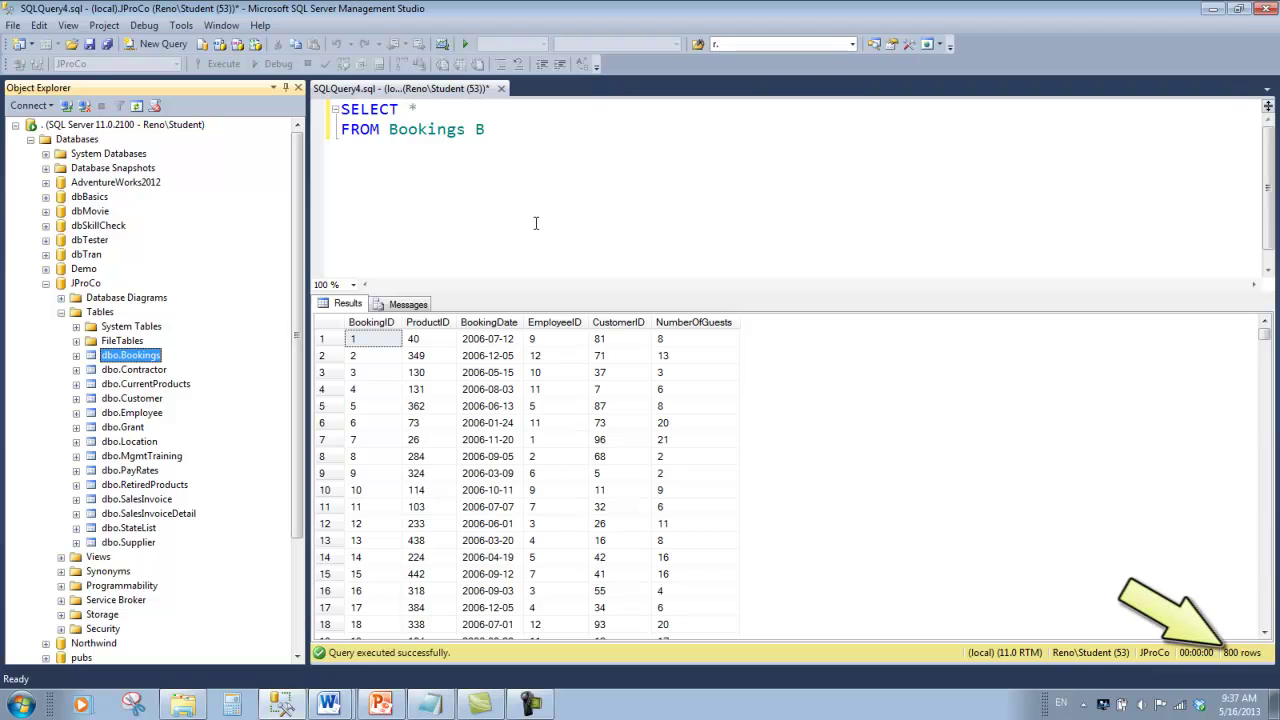
left_click(490, 355)
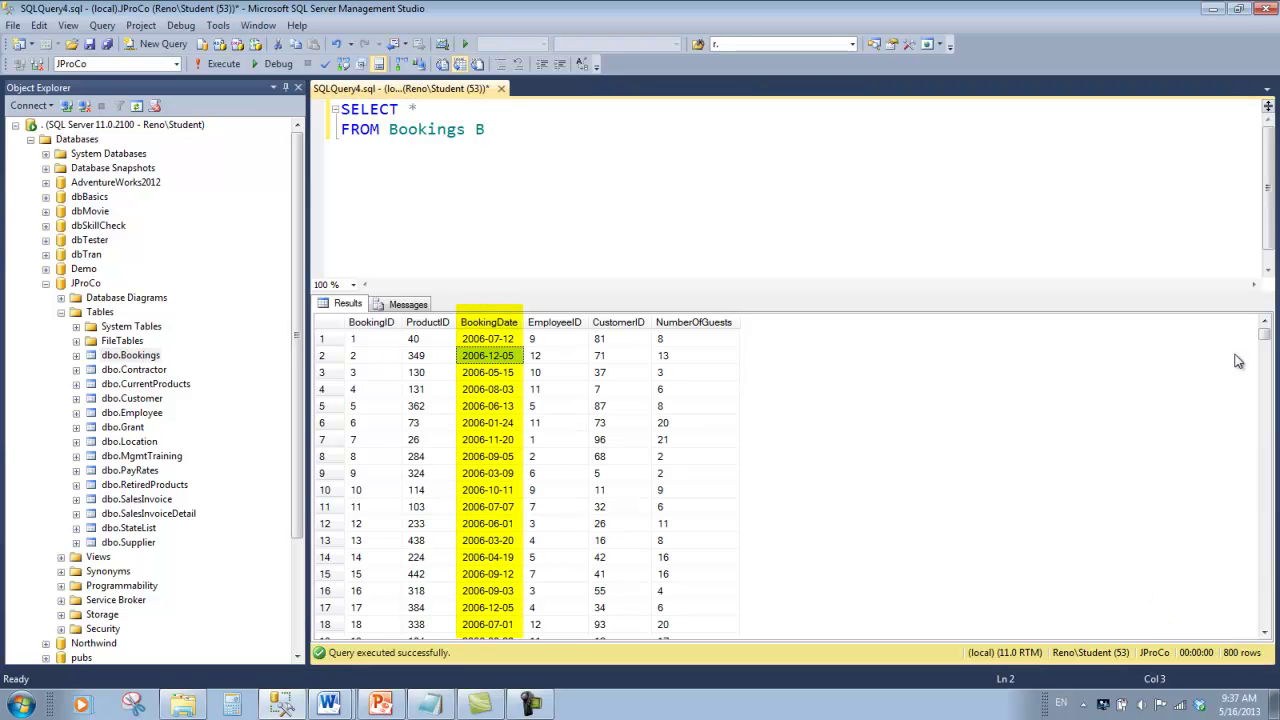
left_click_drag(1266, 338, 1266, 620)
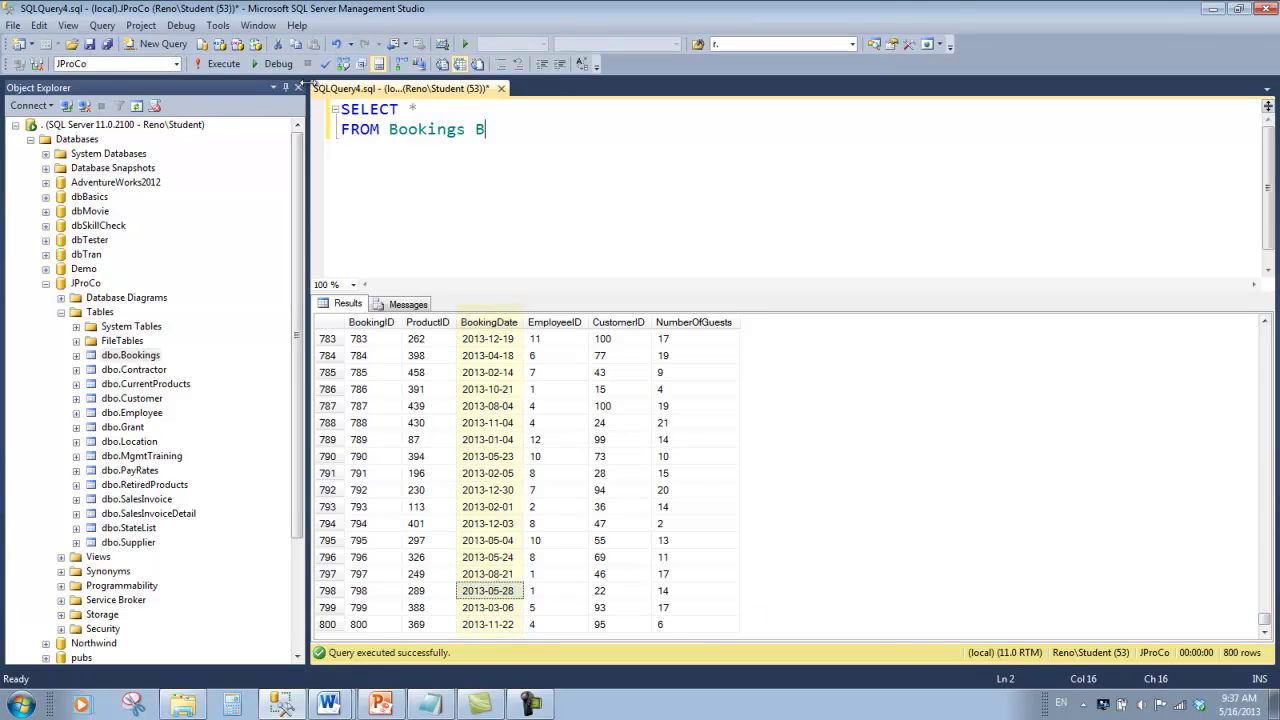
- Add WHERE YEAR(B.BookingDate) = 2007 and run the query, returning 101 rows
left_click(534, 158)
key("F5")
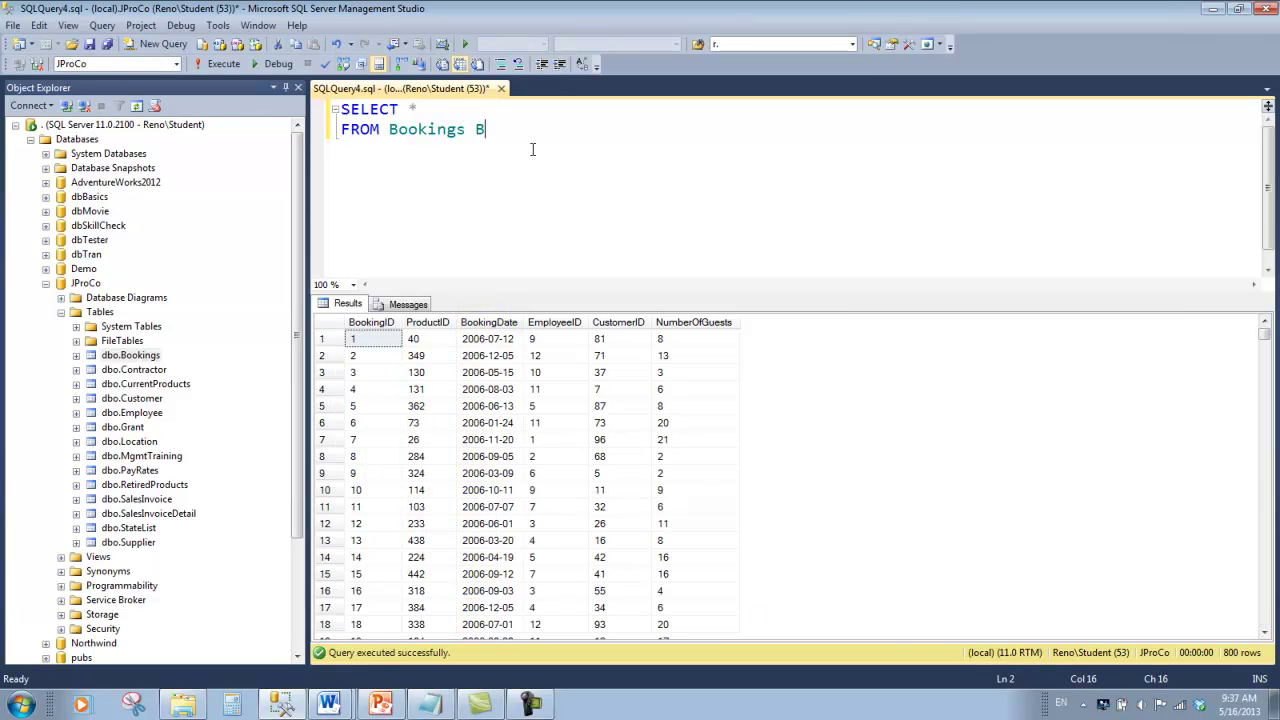
key("Return")
type("WHERE YEAR(B.")
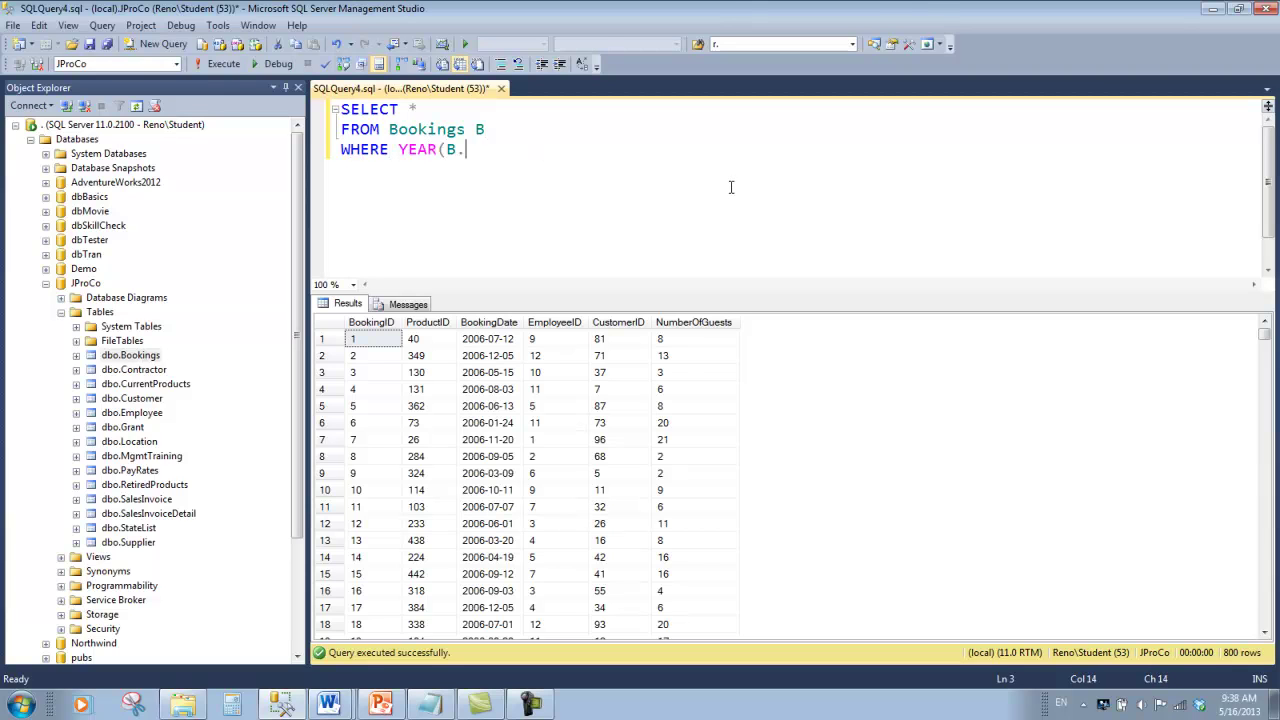
type("BookingDate)")
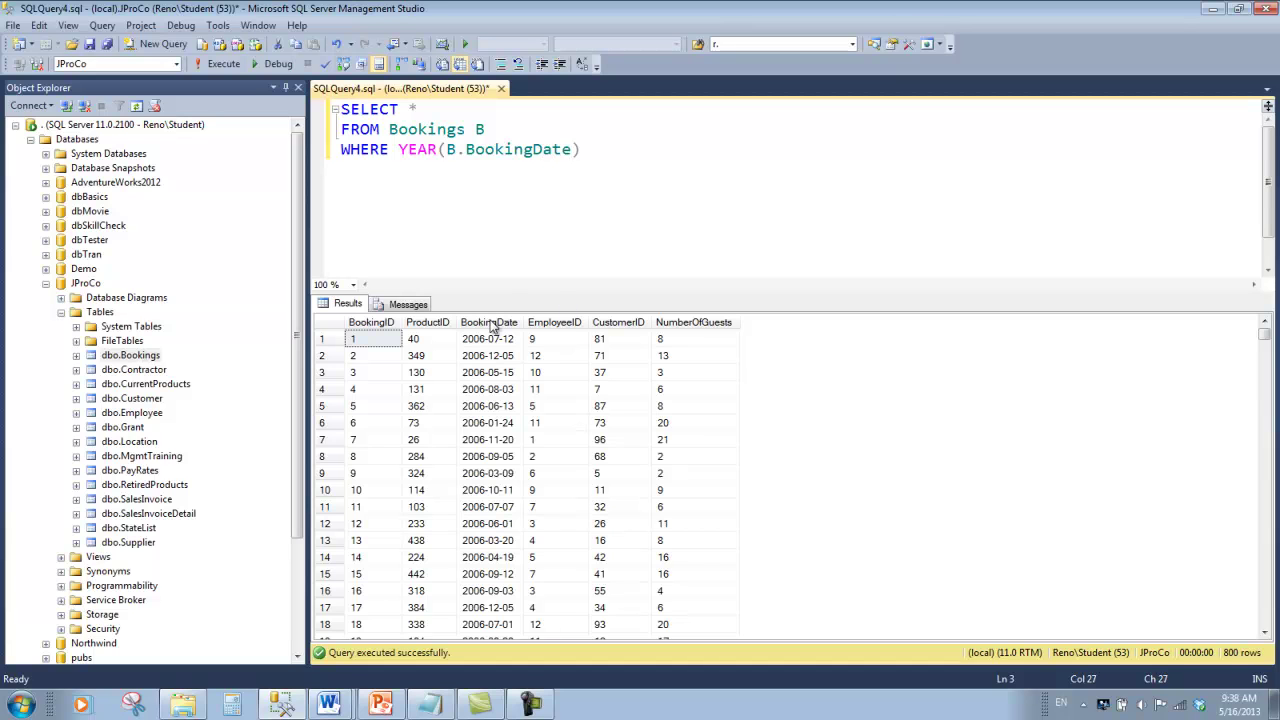
left_click(489, 322)
left_click(690, 179)
type("= 2007")
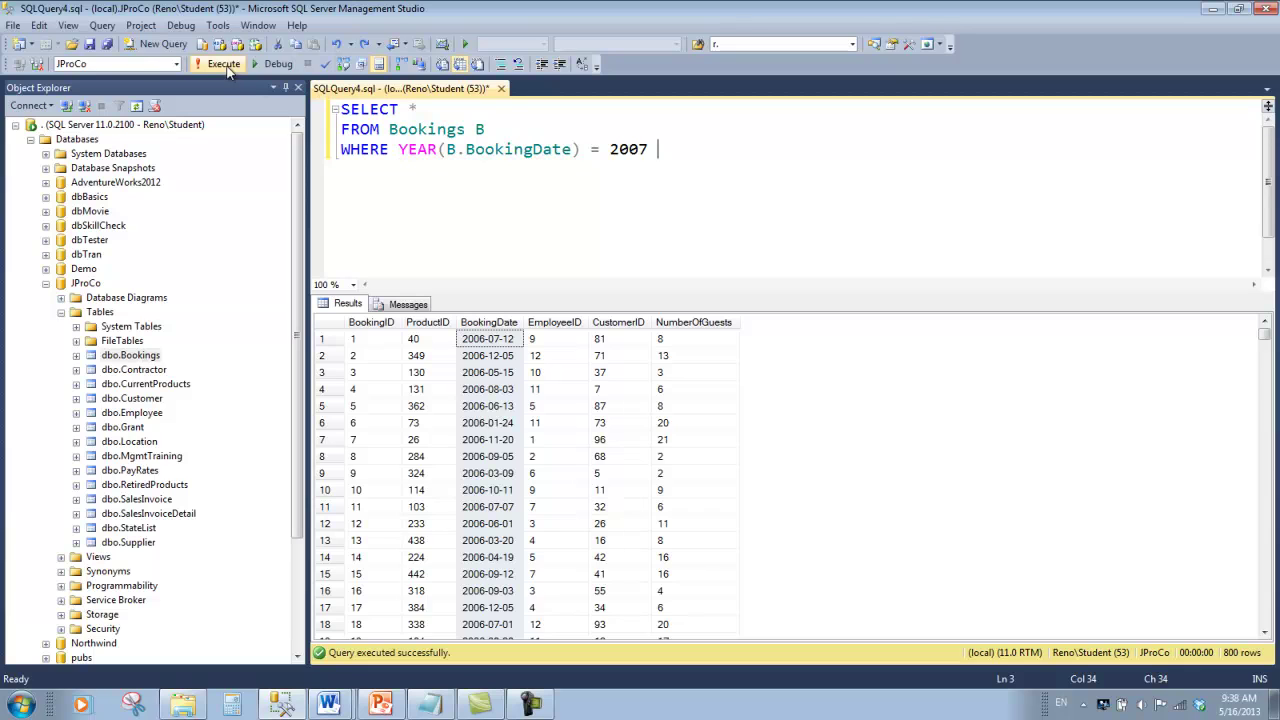
key("F5")
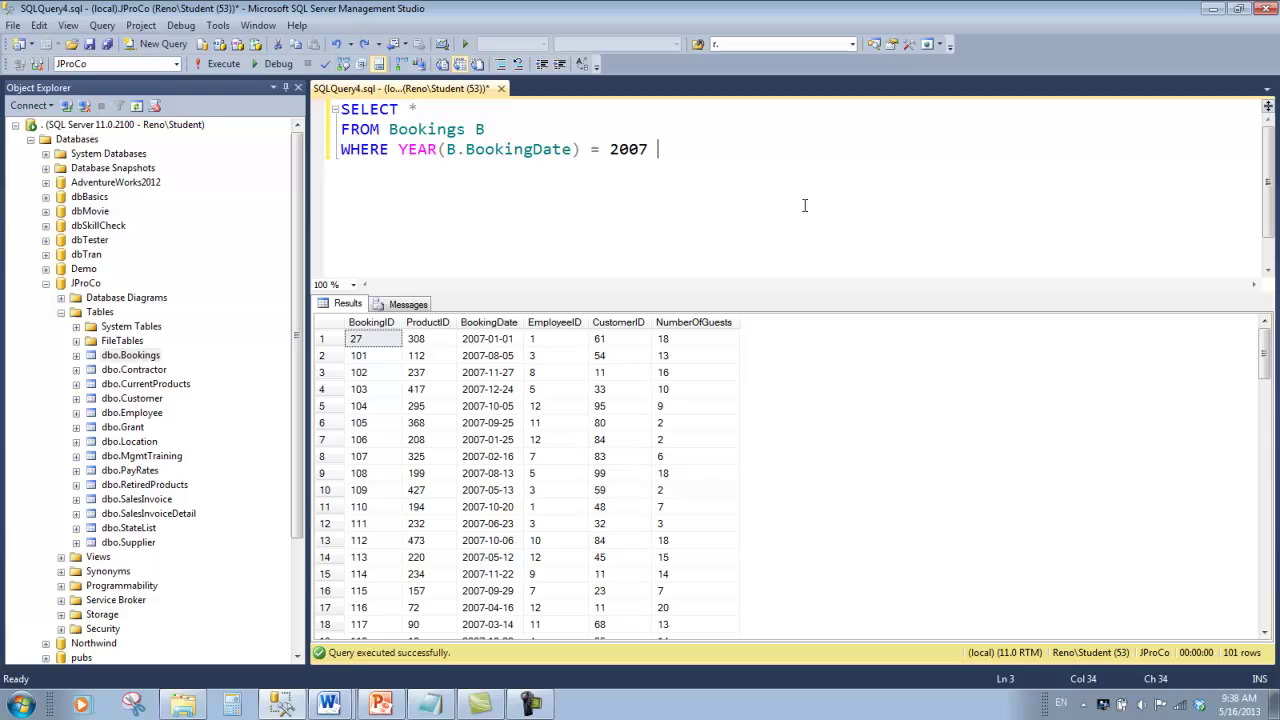
left_click(440, 356)
- Review the first 2007 booking's ProductID, BookingDate, EmployeeID, CustomerID and NumberOfGuests
left_click(336, 341)
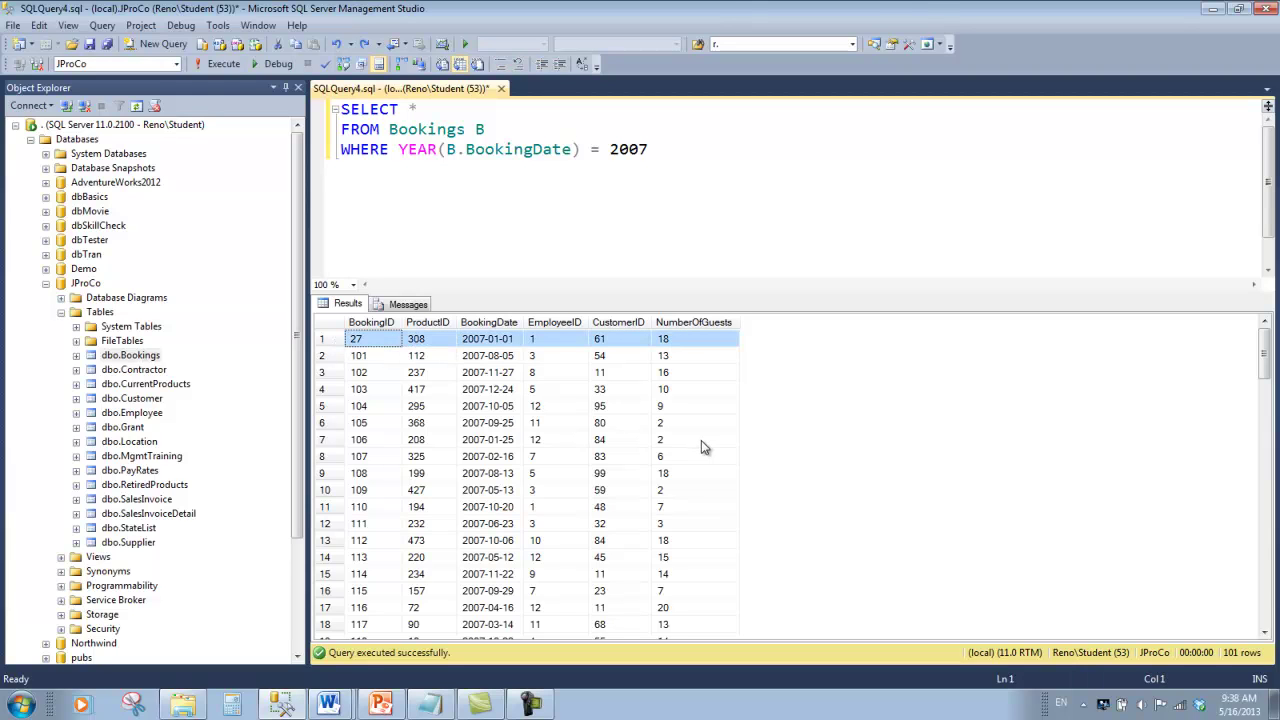
left_click(673, 345)
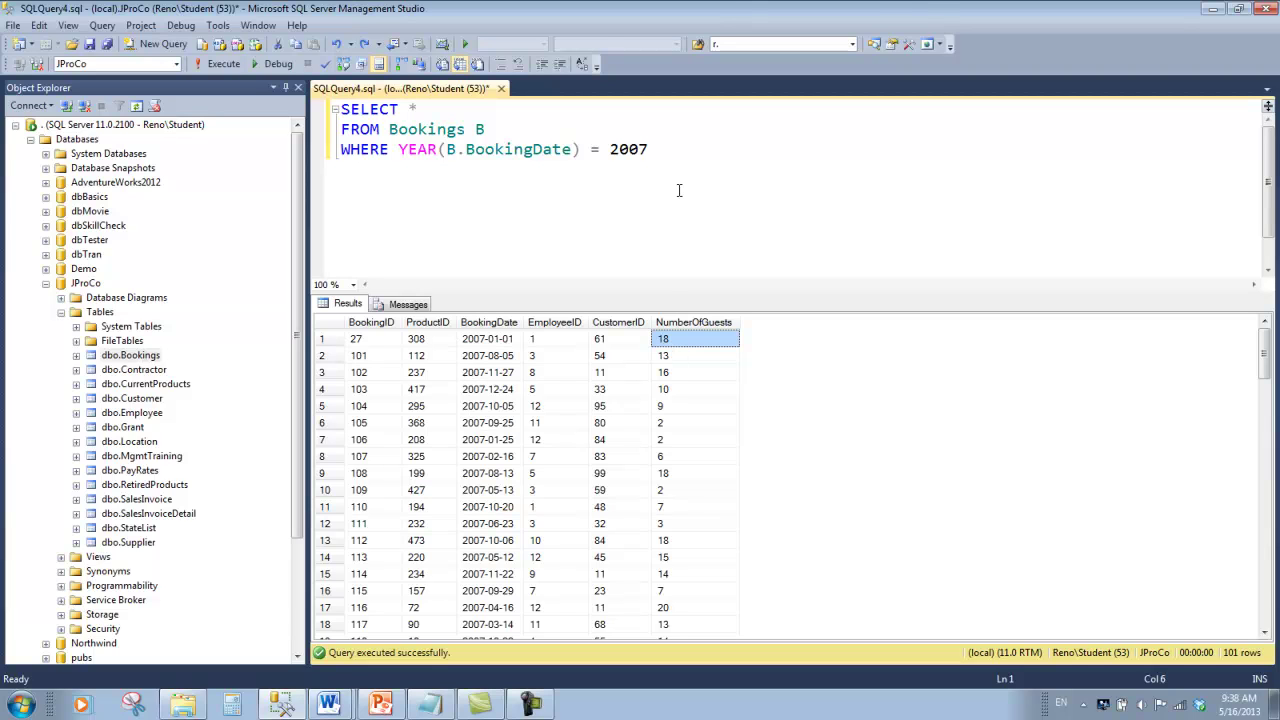
left_click(445, 345)
left_click(486, 346)
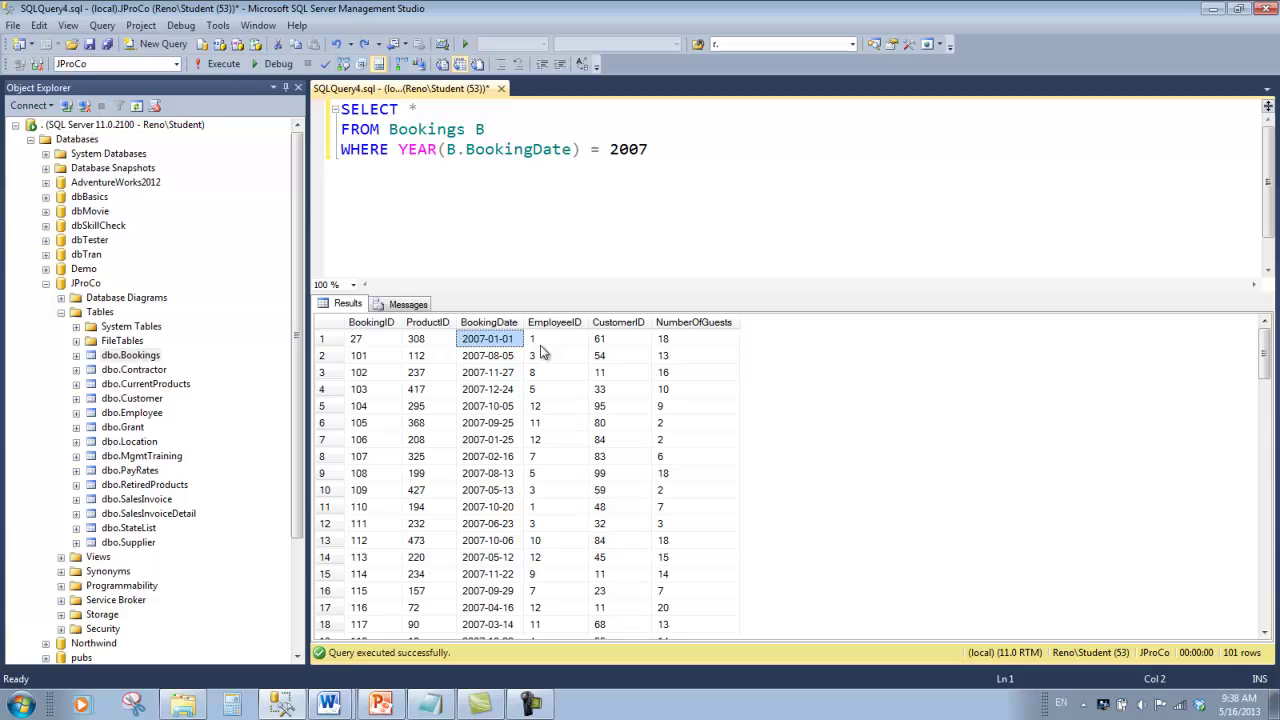
left_click(550, 348)
left_click(618, 346)
left_click(688, 140)
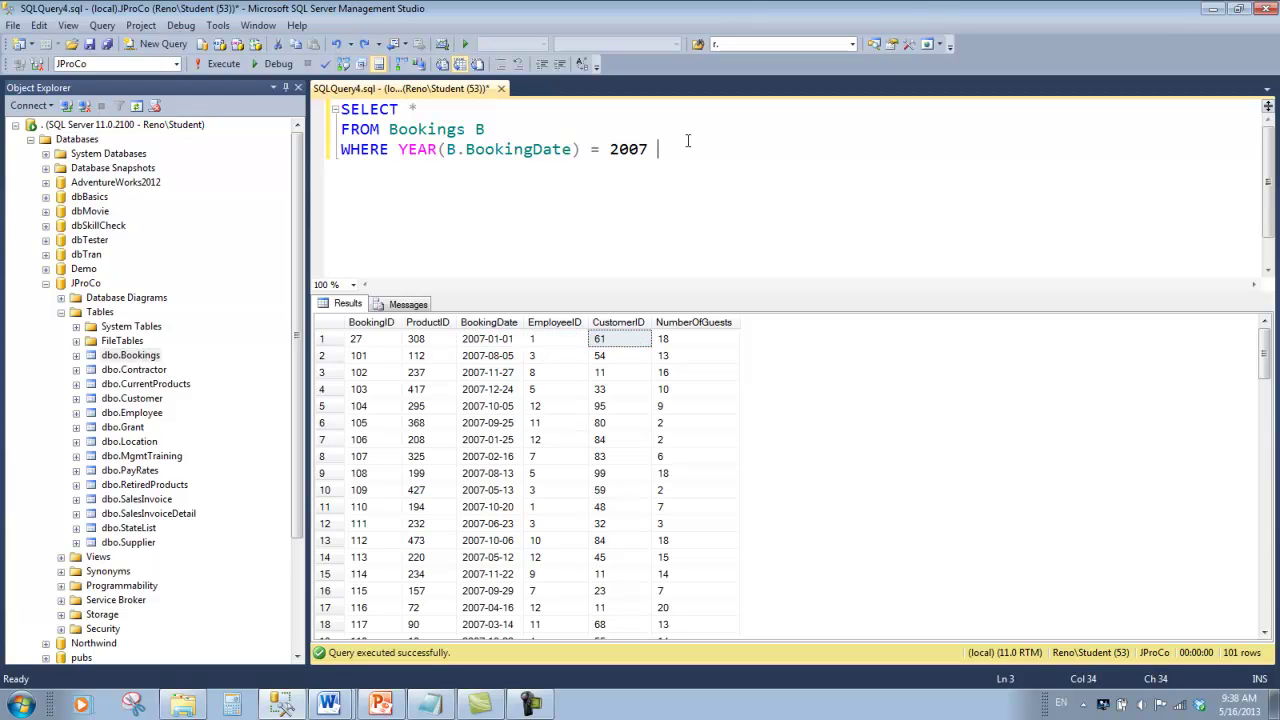
- Add INNER JOIN CurrentProducts P ON B.ProductID = P.ProductID to the query
double_click(756, 149)
key("Up")
type("INNER JOIN Curren")
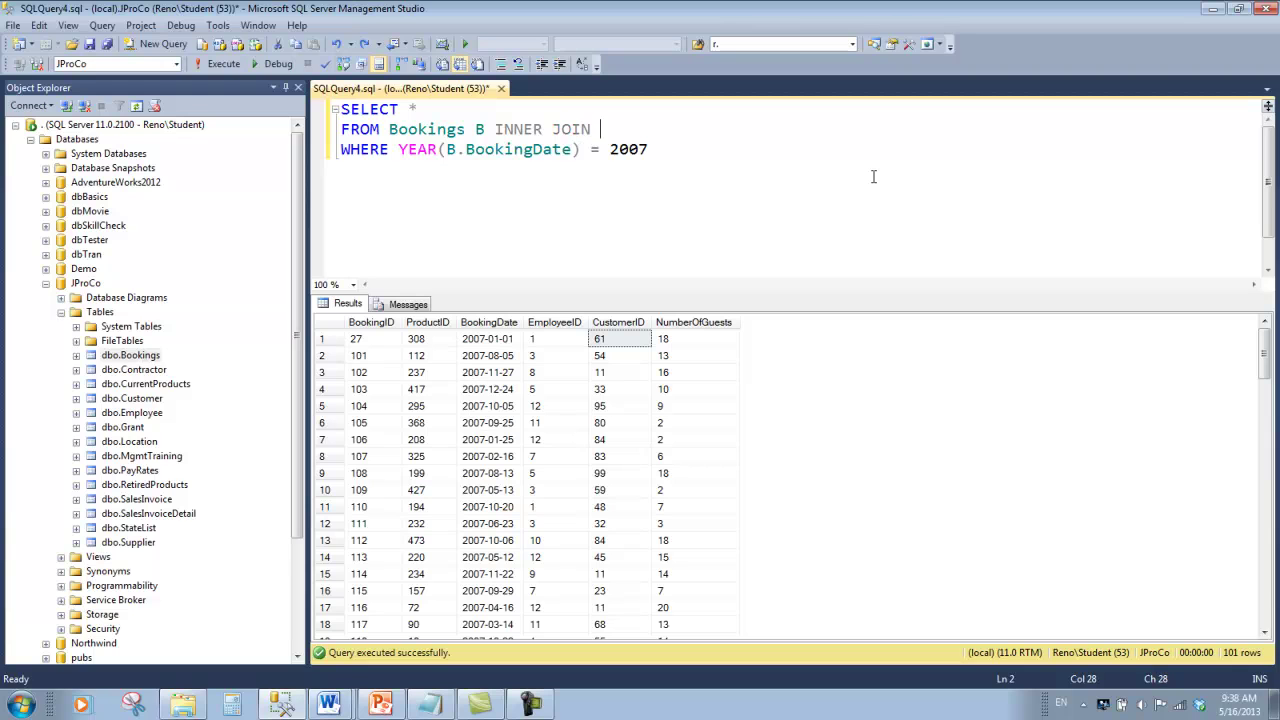
type("tProd")
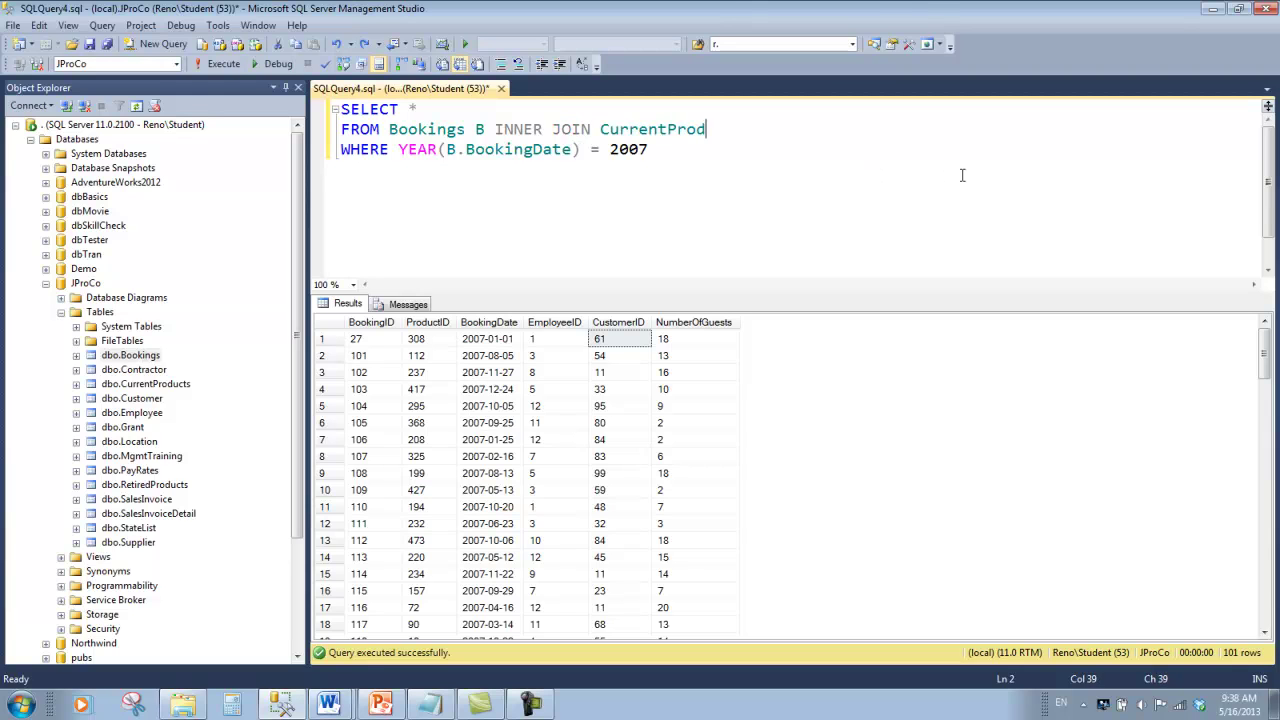
type("ucts P")
key("Return")
type("ON")
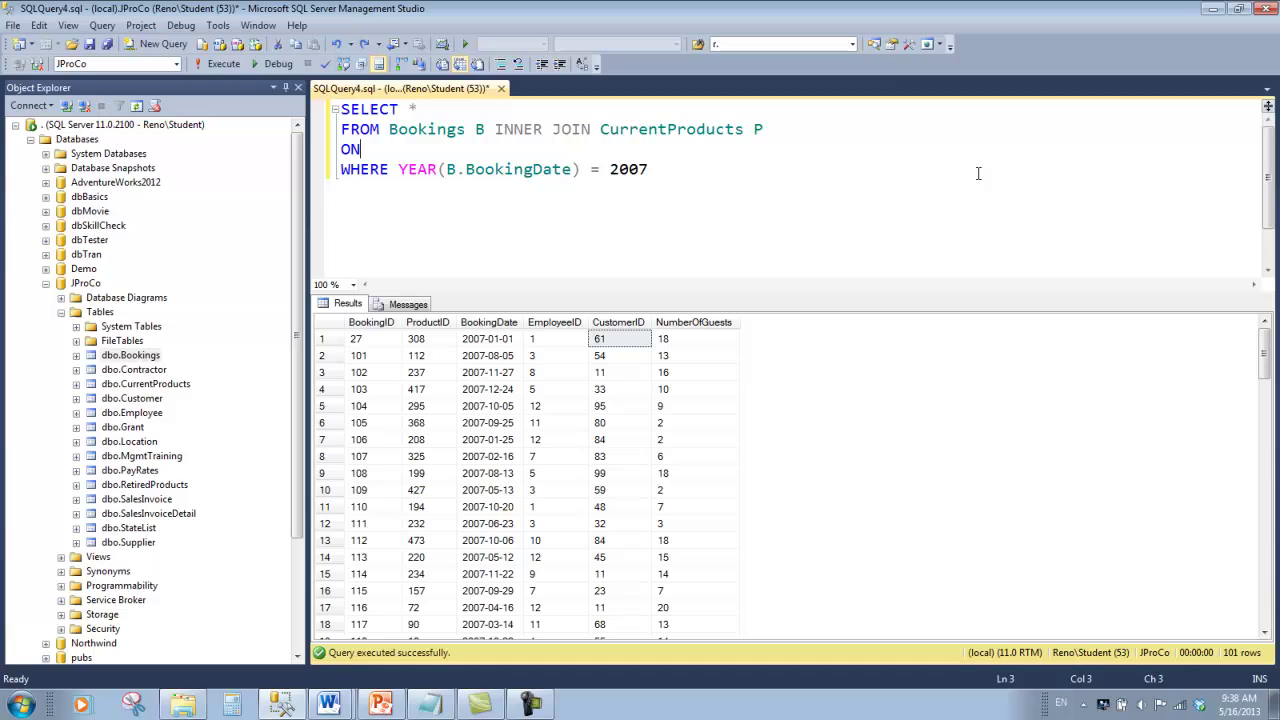
type(" B.ProductID = P.ProductID")
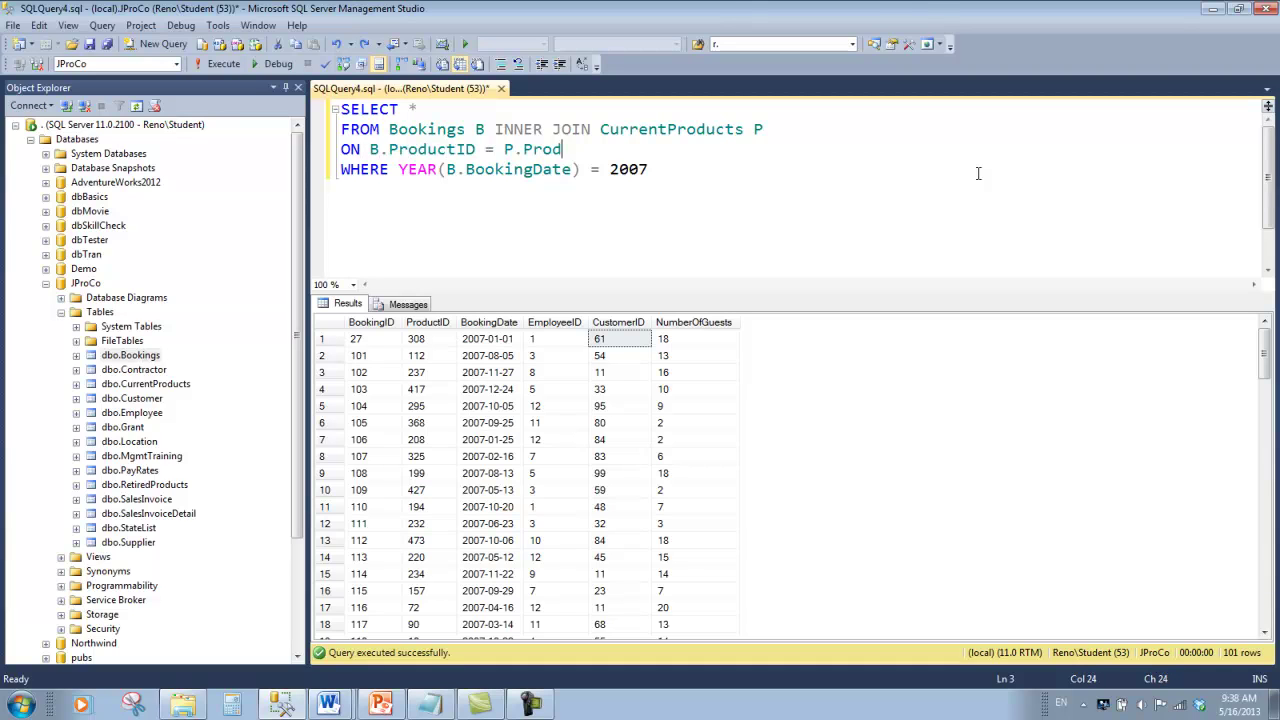
- Run the joined query and check the added ProductName and RetailPrice columns
left_click(222, 63)
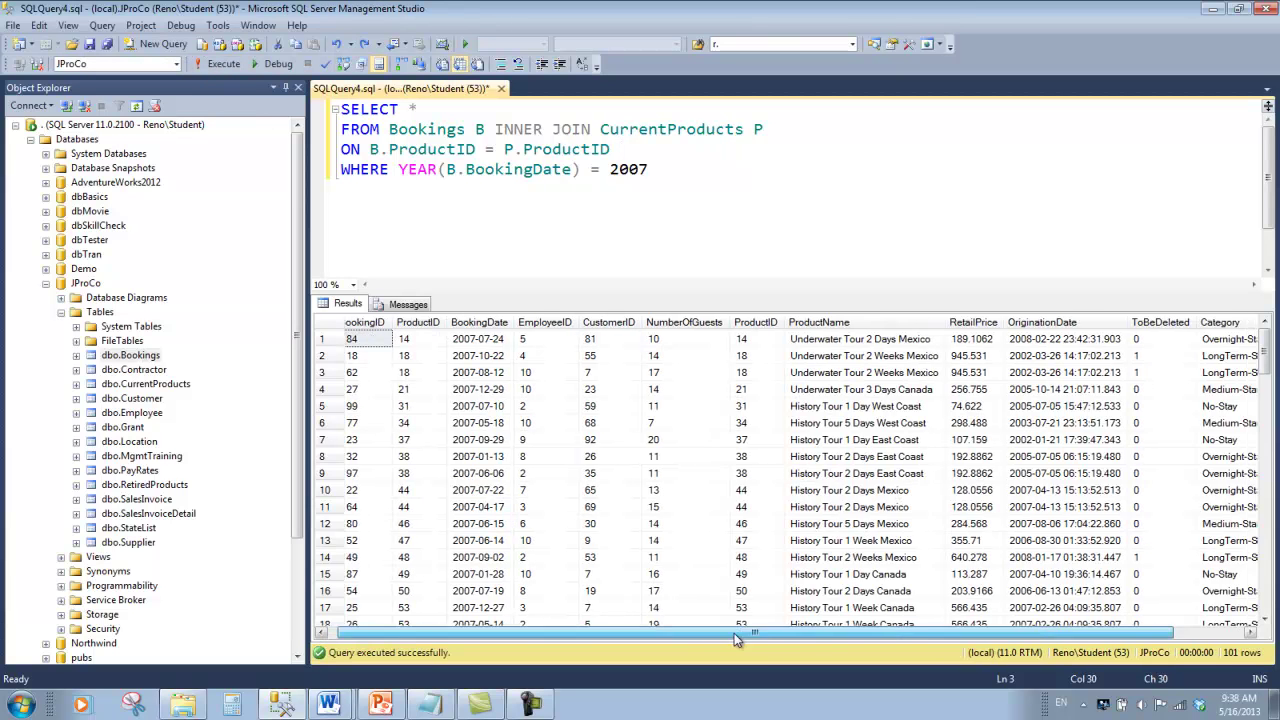
left_click_drag(734, 633, 890, 633)
left_click(900, 342)
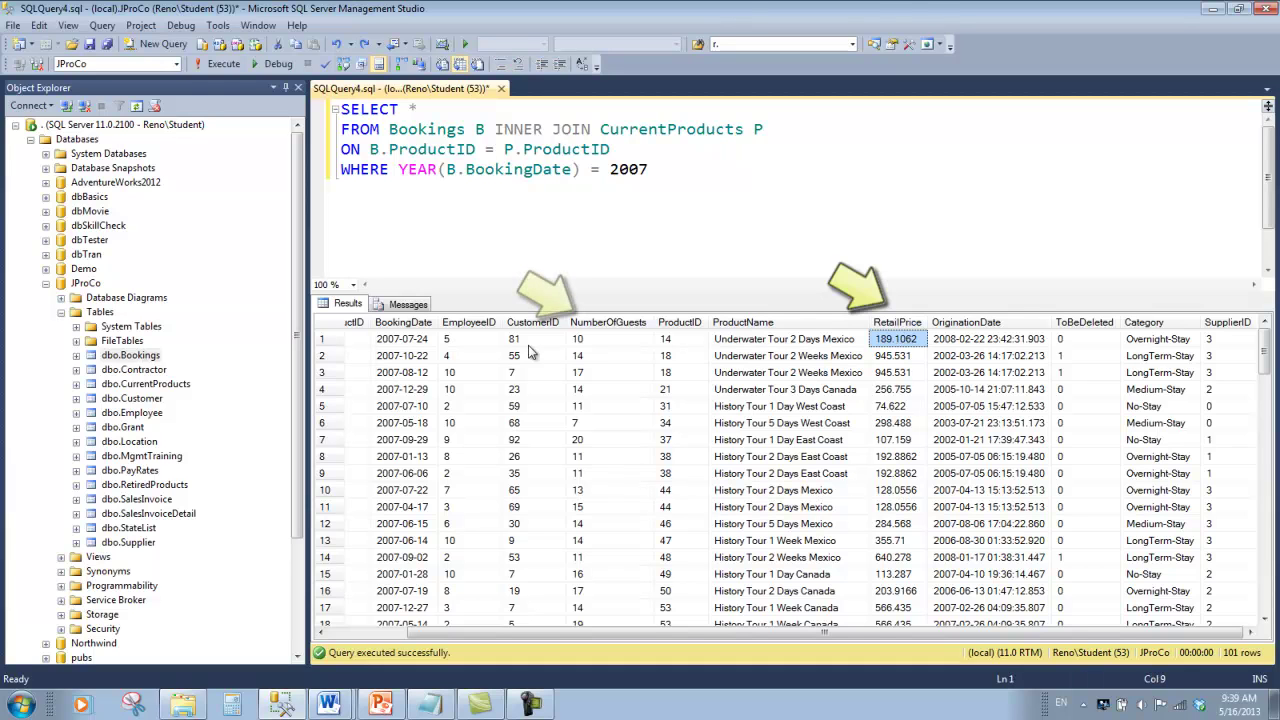
left_click(484, 356)
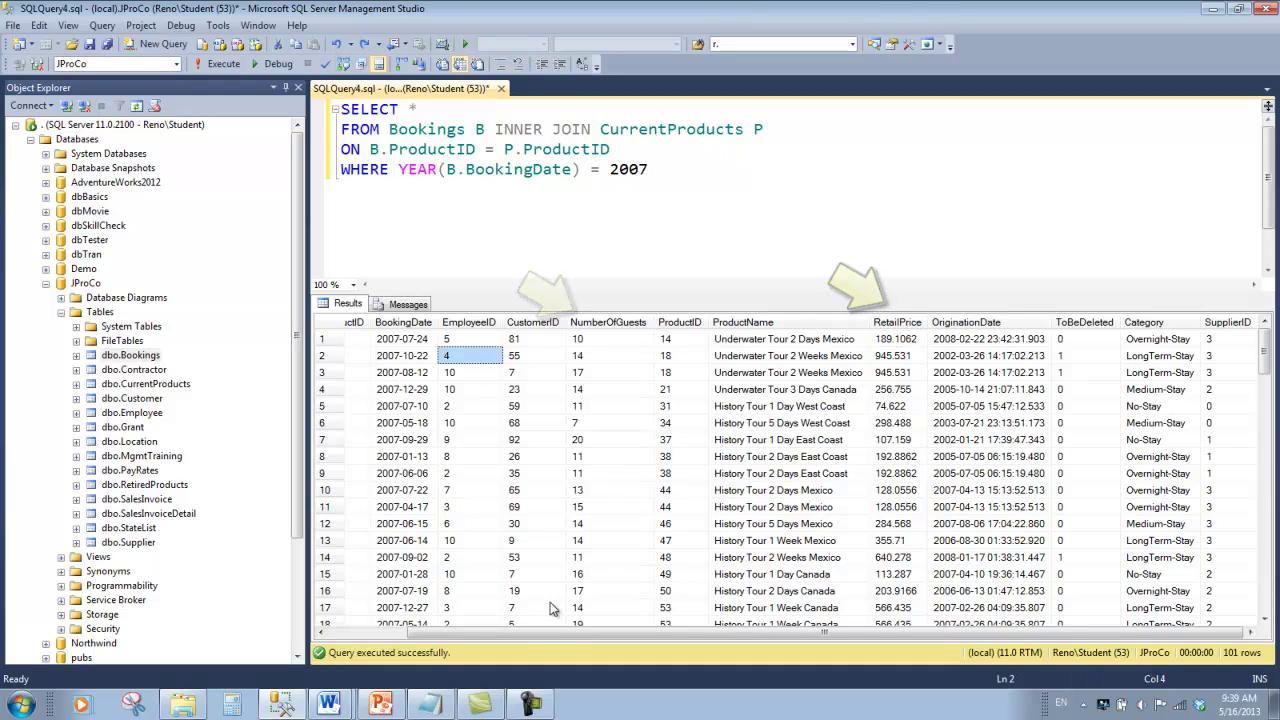
left_click_drag(558, 633, 470, 638)
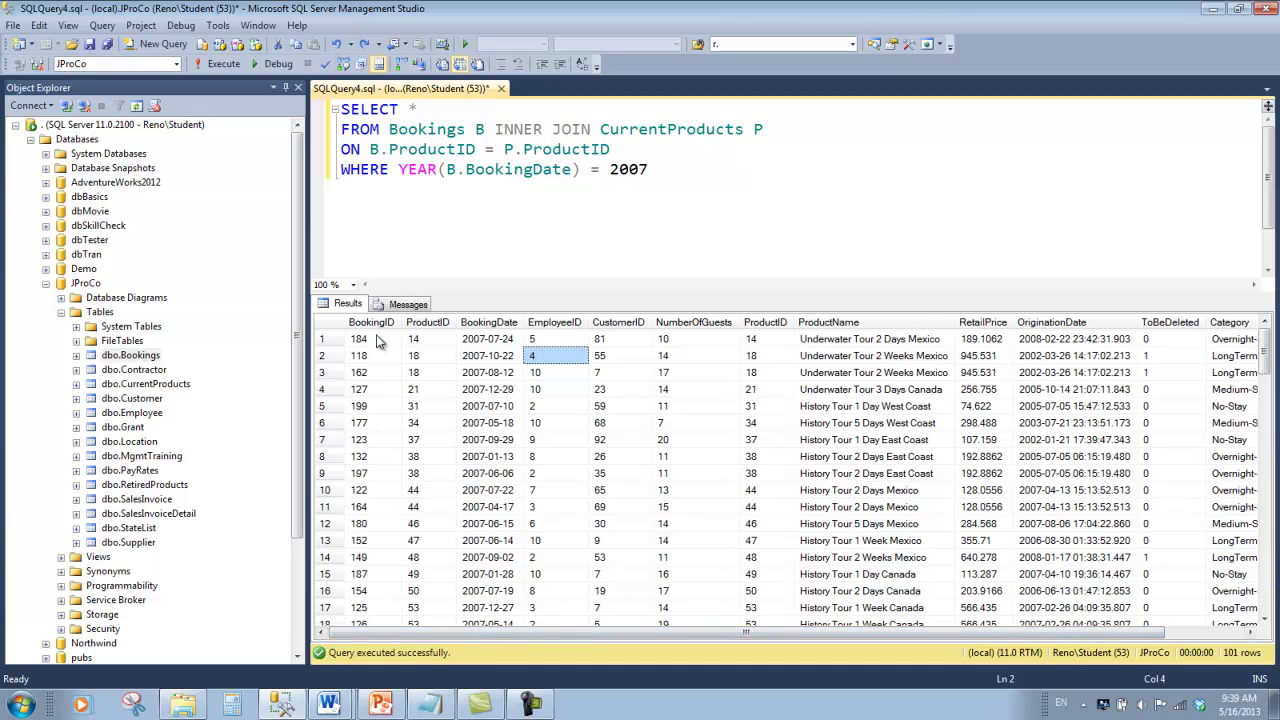
left_click(730, 203)
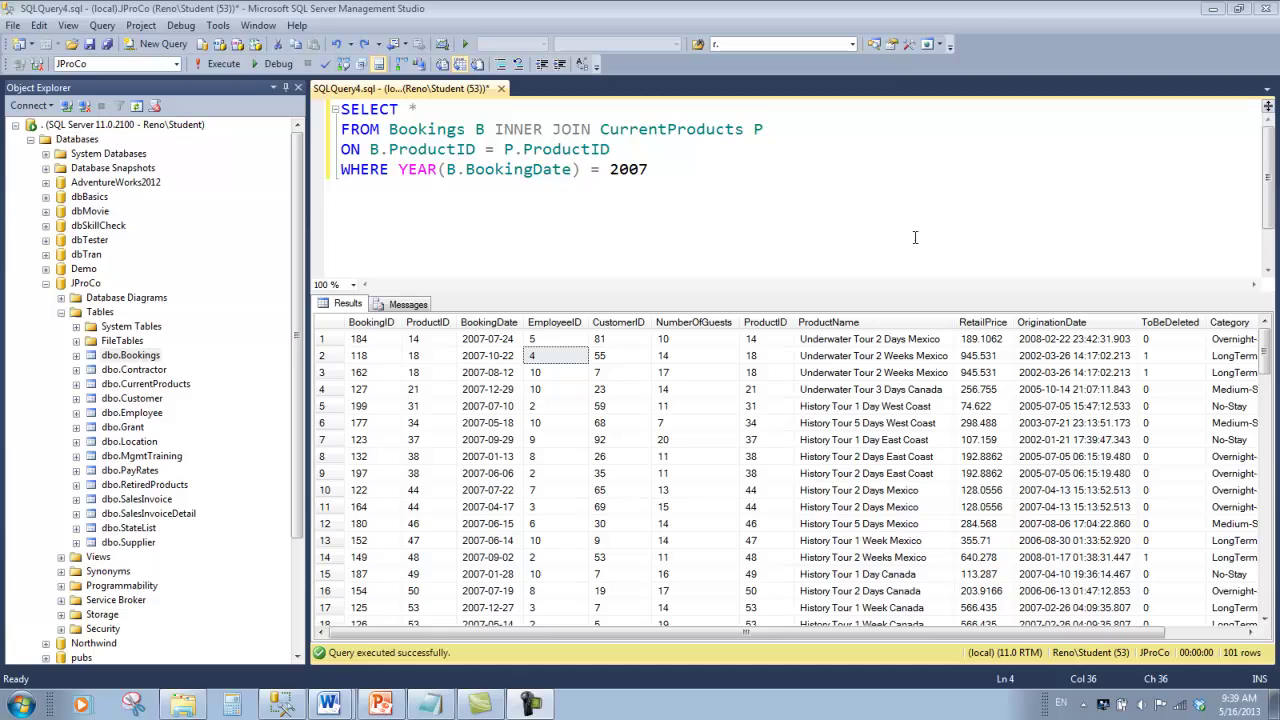
- Add NumberOfGuests * RetailPrice AS TotalSales to the SELECT list and run it
key("Up")
key("Up")
key("Up")
type(", Nu")
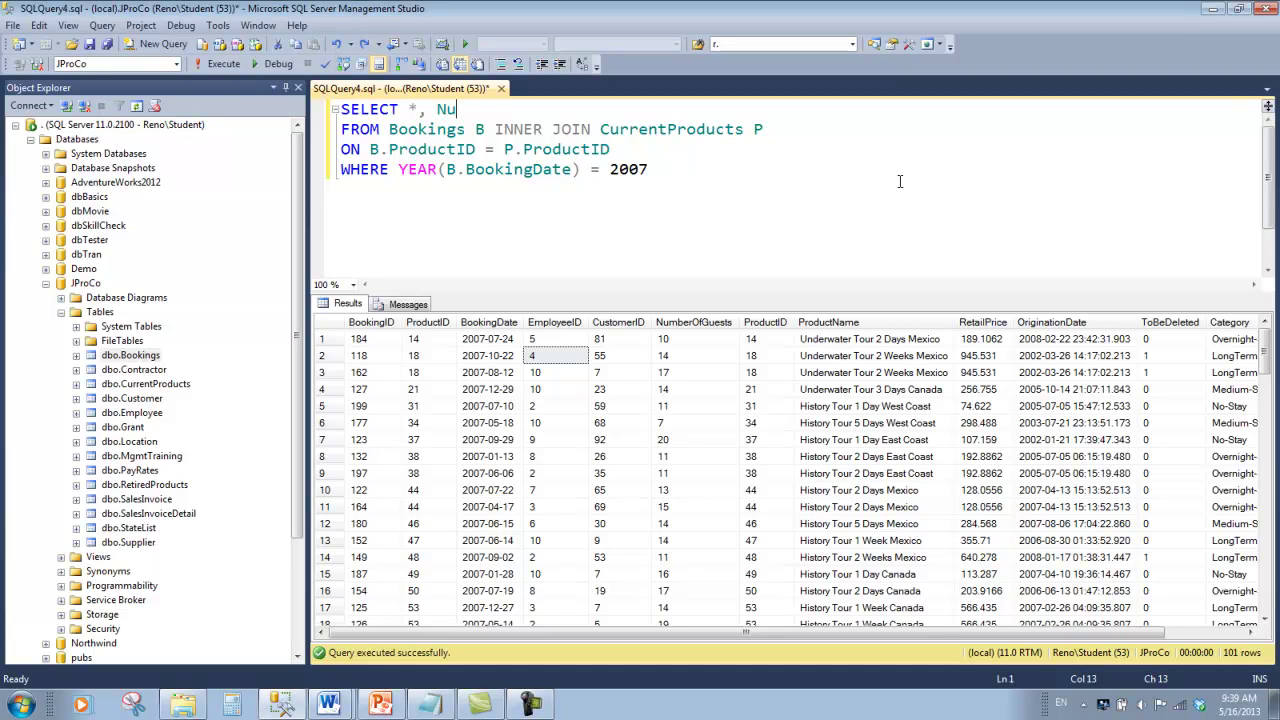
type("mberOfGue")
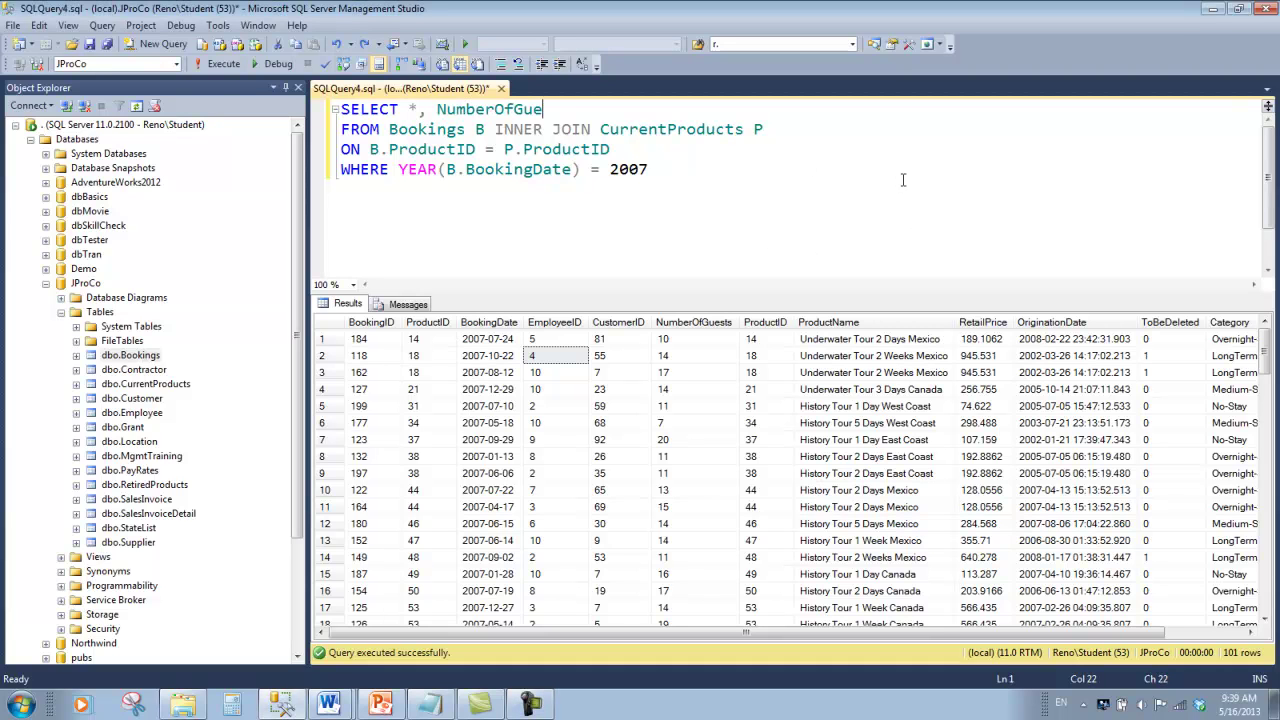
type("sts * RetailPrice A")
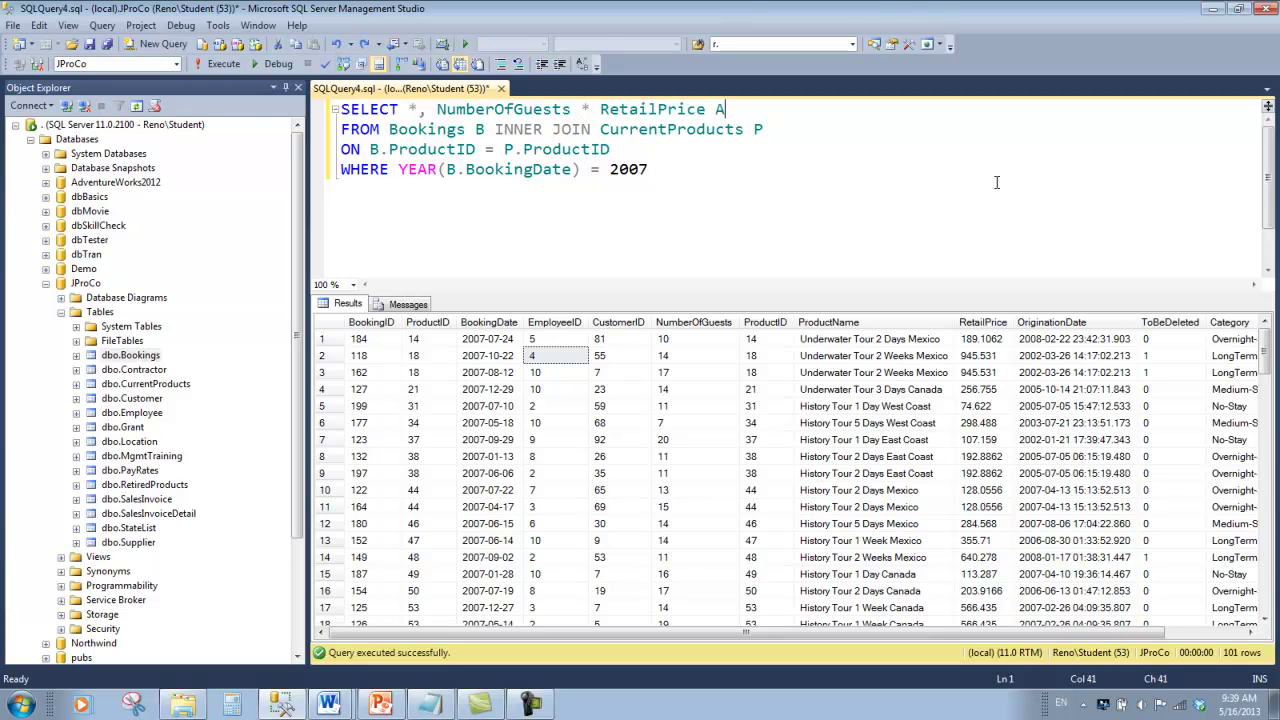
type("S TotalSales")
left_click(221, 64)
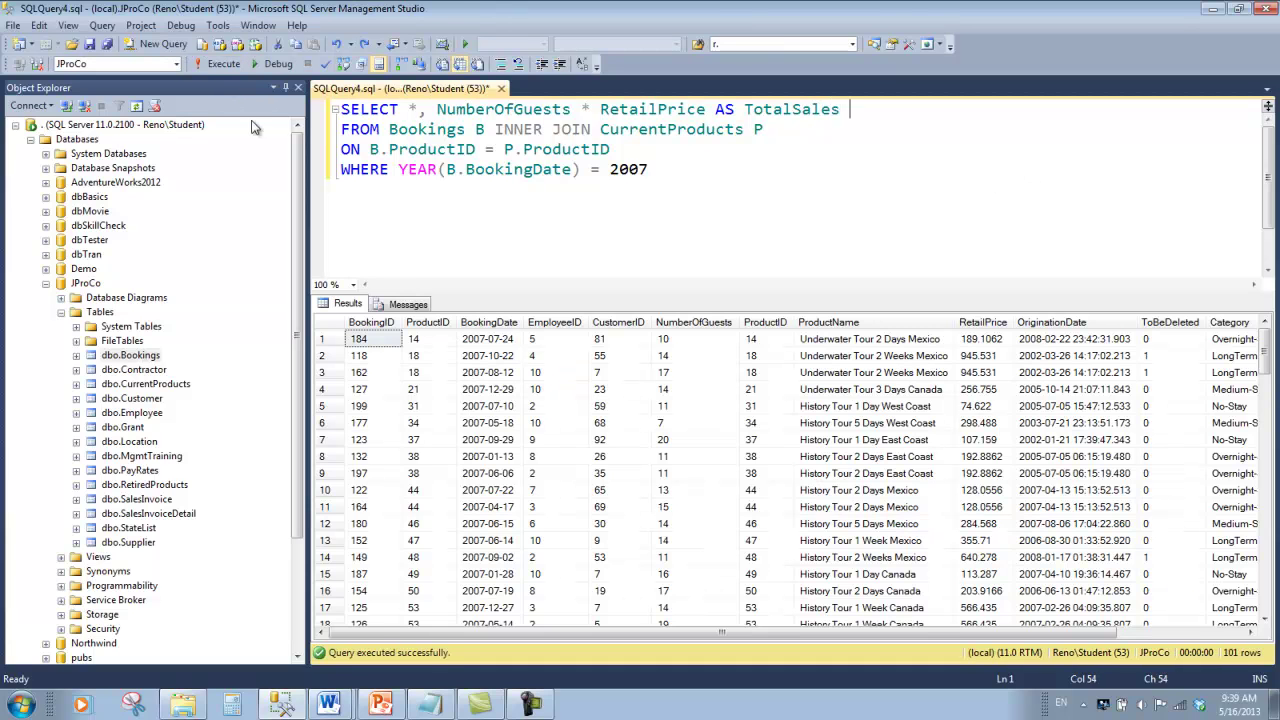
left_click(334, 339)
left_click_drag(475, 632, 602, 633)
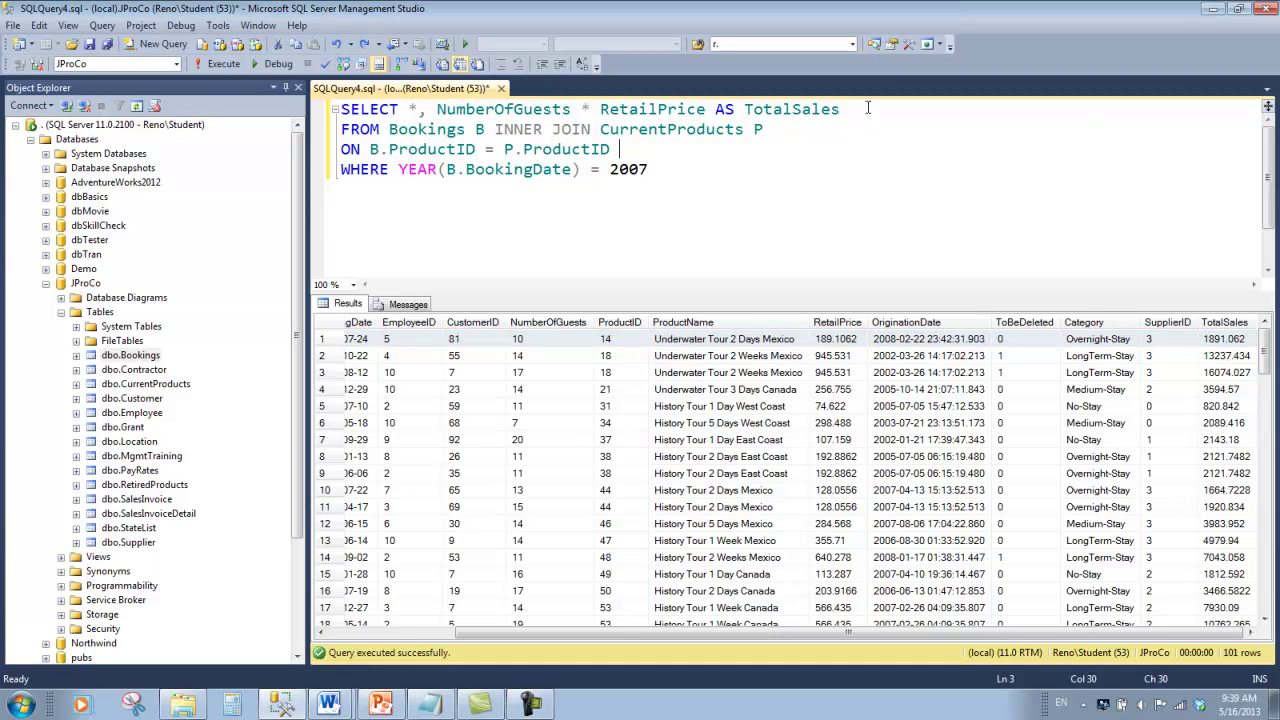
- Move the TotalSales expression ahead of '*' in the SELECT list and rerun the query
left_click_drag(862, 109, 437, 109)
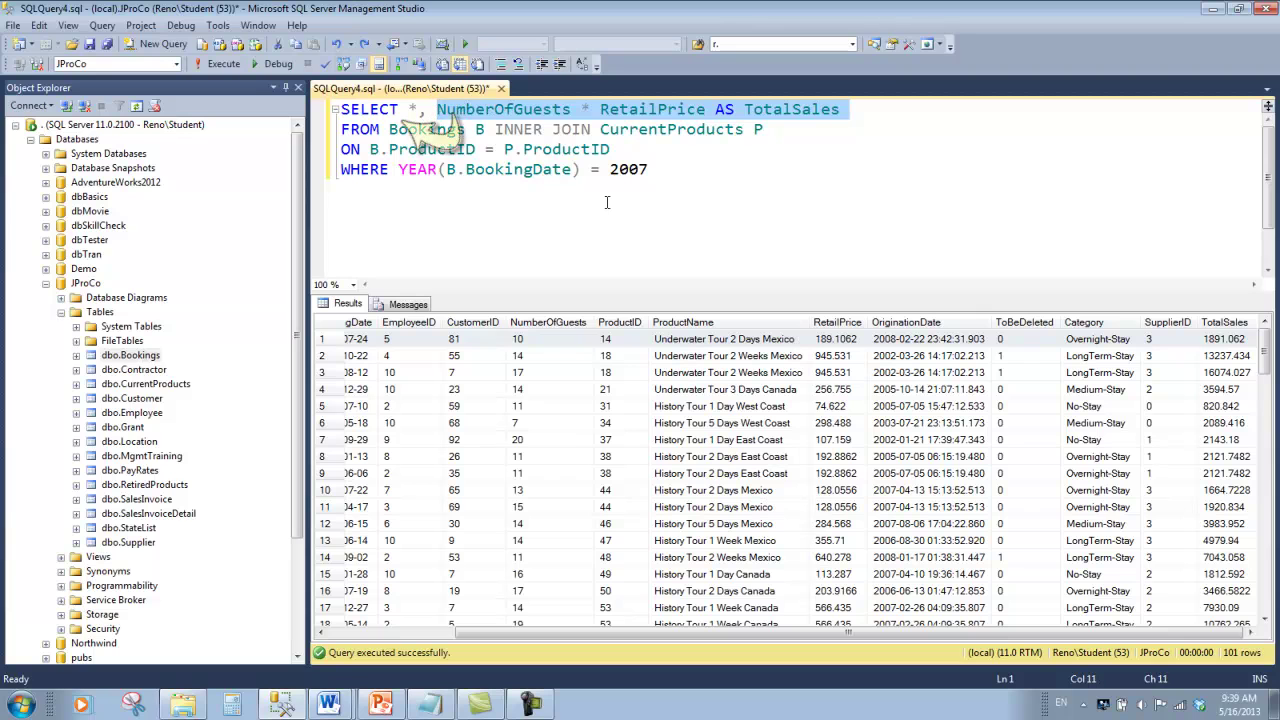
left_click(692, 217)
key("Up")
key("Up")
key("Up")
key("End")
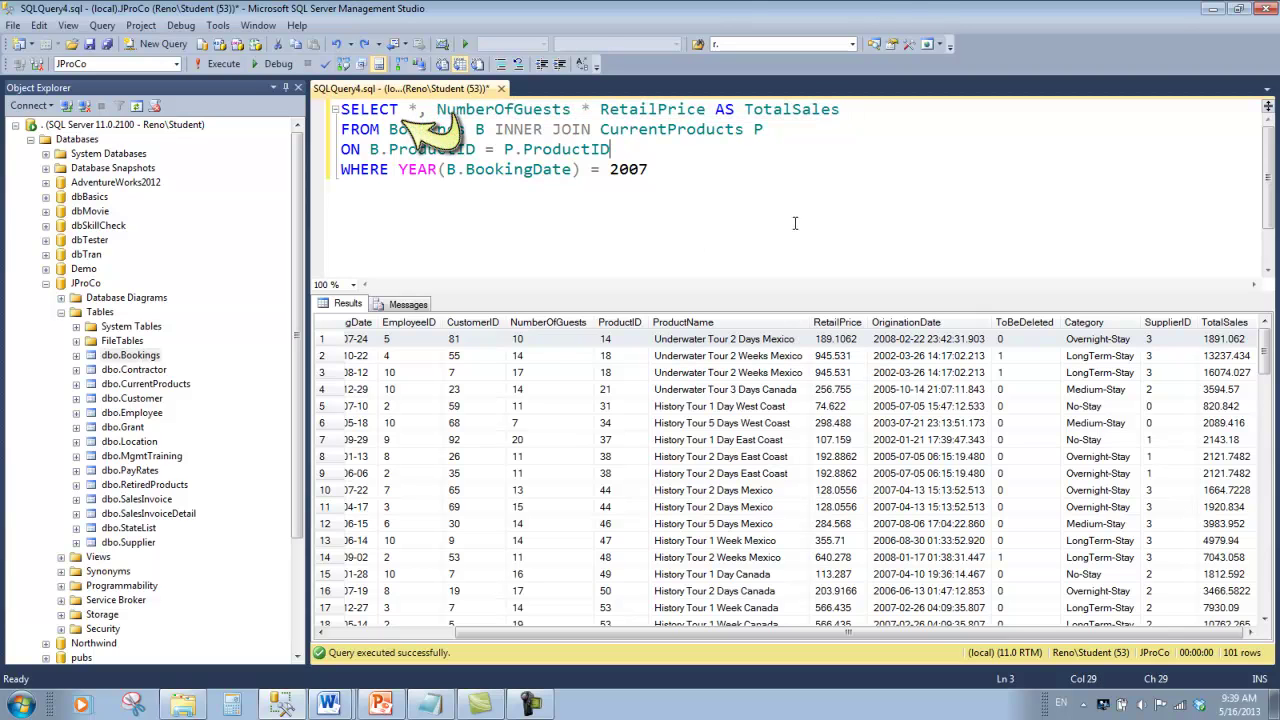
type(",")
key("ctrl+shift+Left")
key("ctrl+shift+Left")
key("ctrl+shift+Left")
key("ctrl+shift+Left")
key("ctrl+shift+Left")
key("ctrl+shift+Left")
key("ctrl+x")
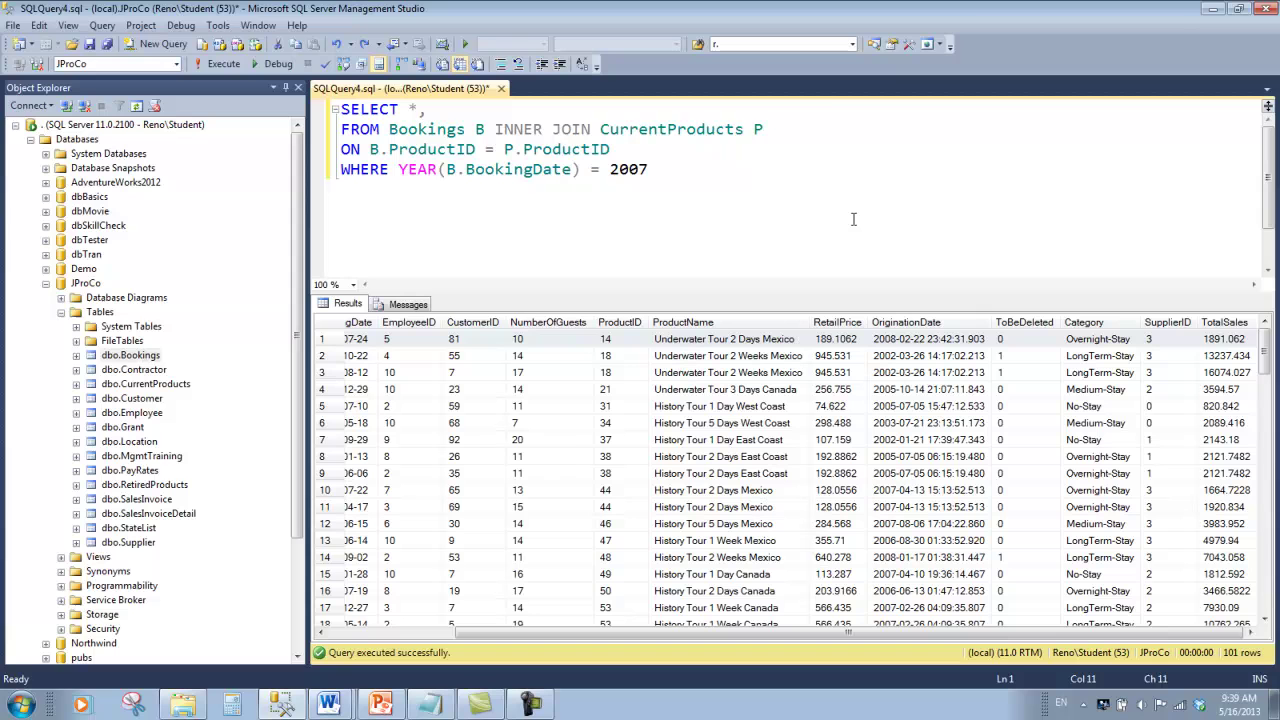
key("Home")
key("ctrl+Right")
key("ctrl+v")
left_click(853, 218)
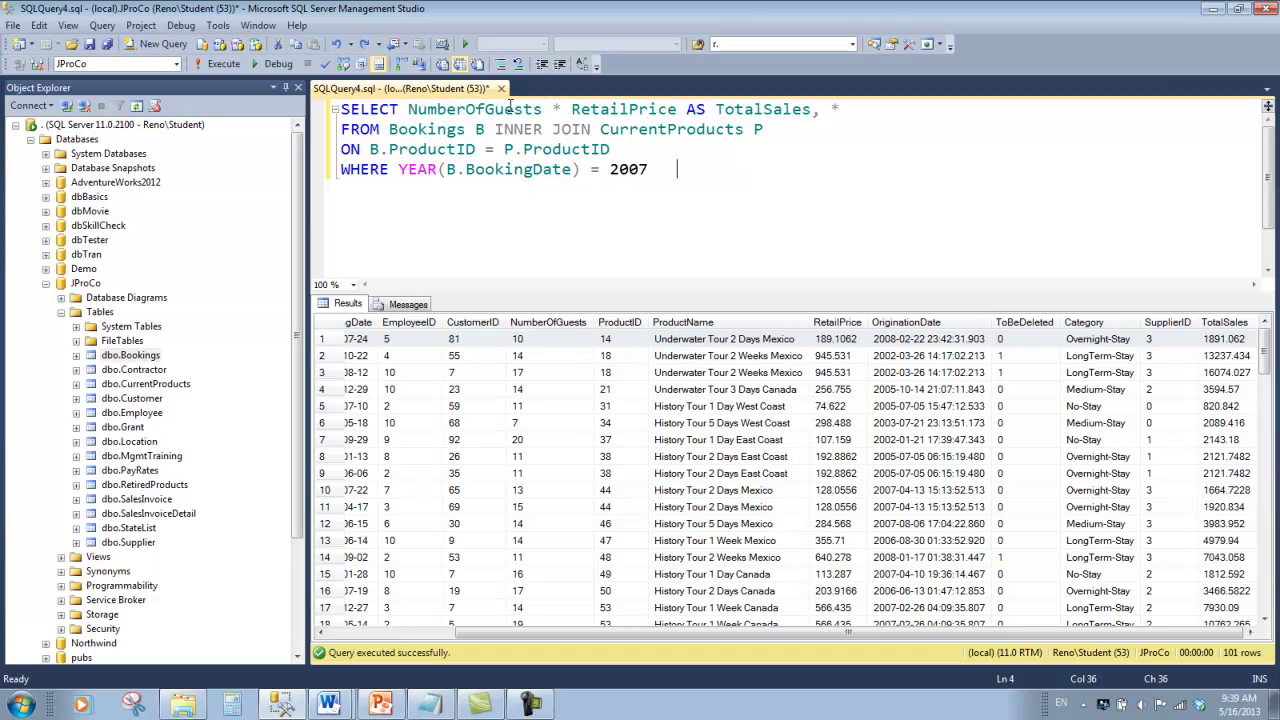
key("F5")
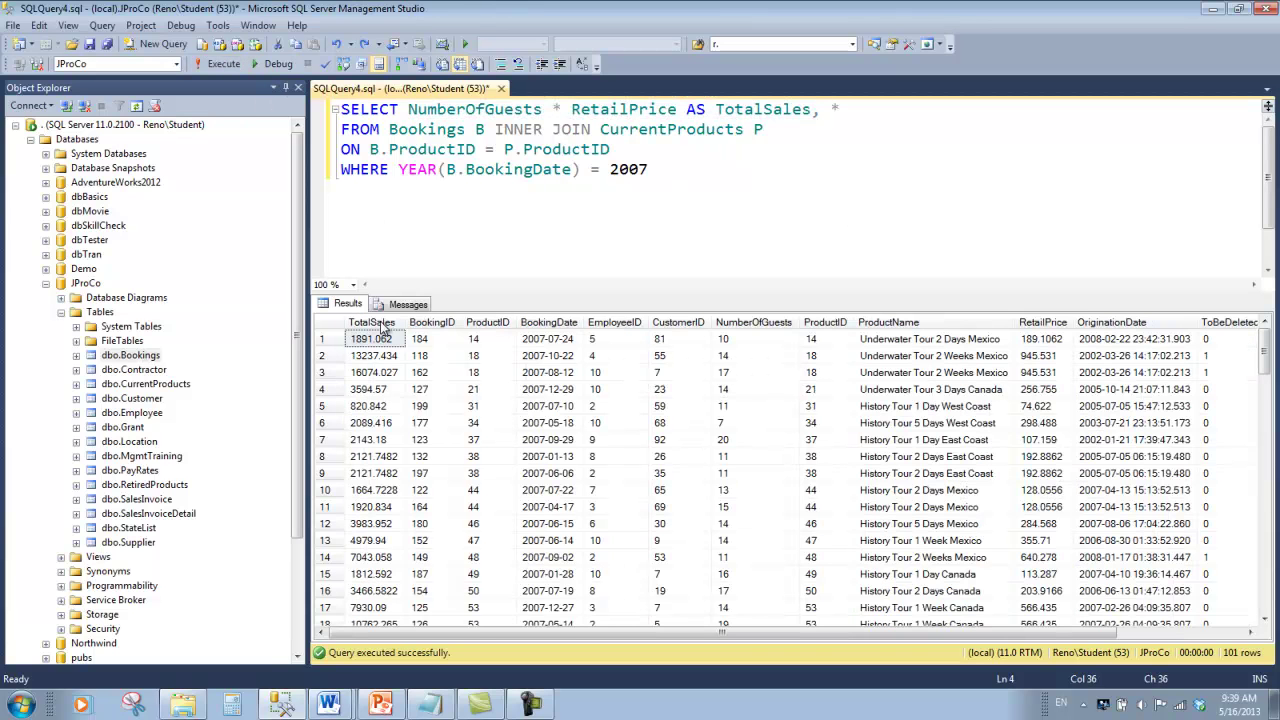
- Inspect the leading TotalSales values, starting with 1891.062
left_click(383, 323)
left_click(435, 322)
left_click(487, 322)
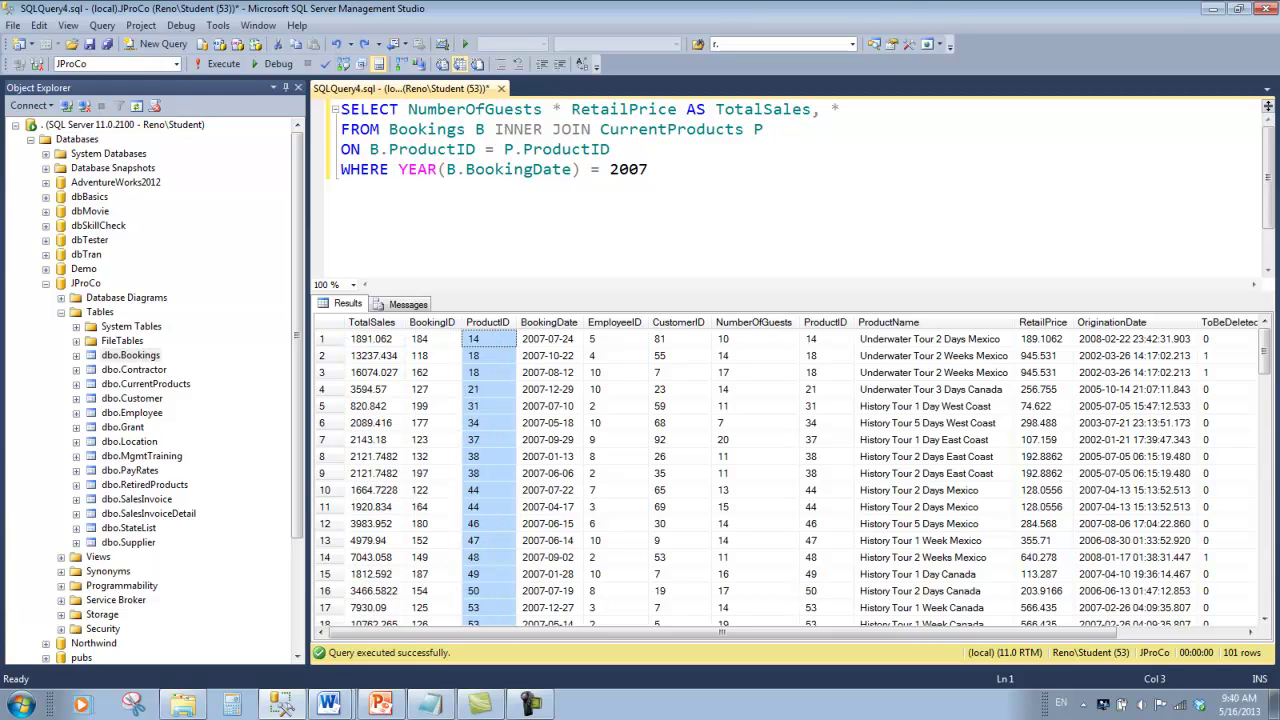
left_click(372, 339)
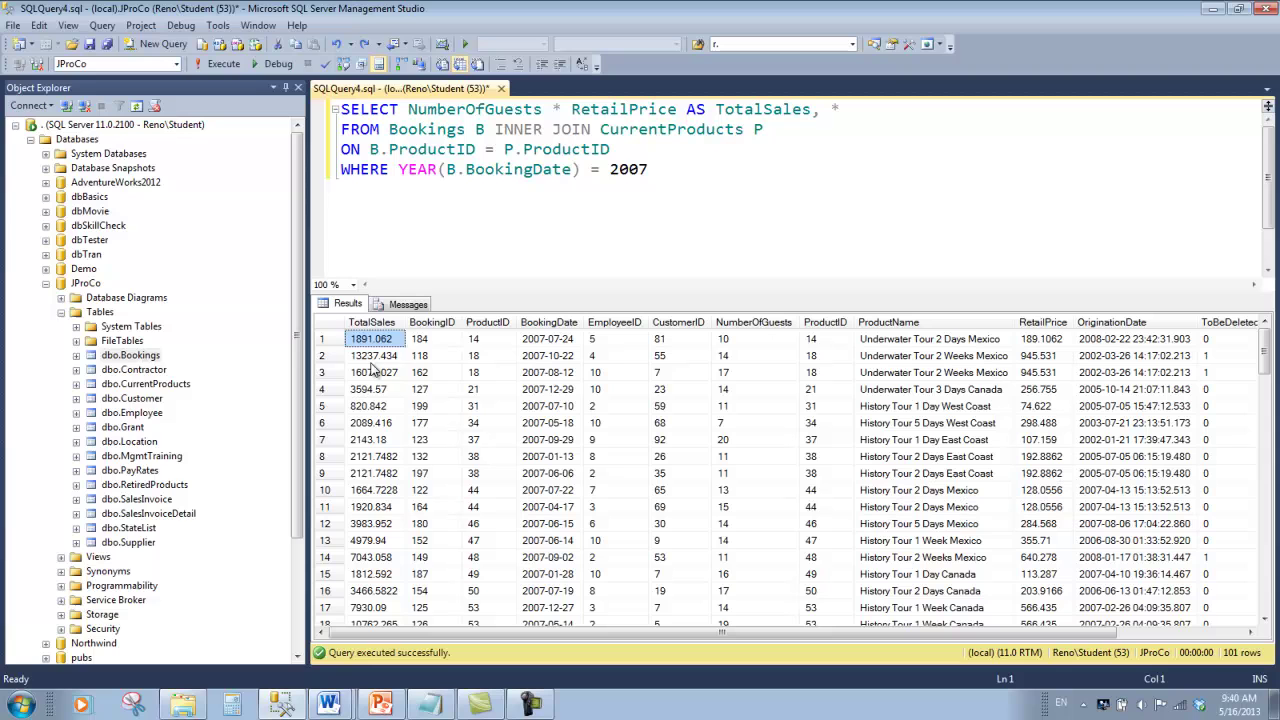
key("Down")
key("Down")
key("Down")
key("Down")
key("Down")
key("Down")
key("Down")
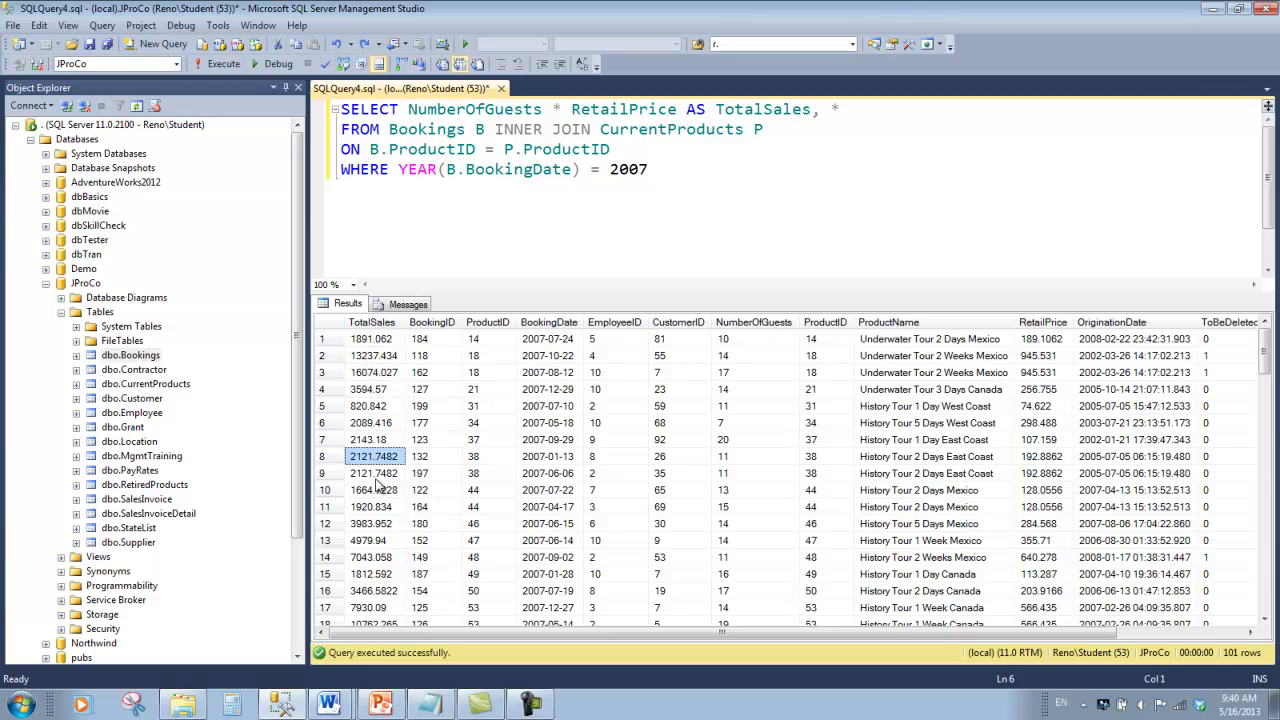
- Remove ', *' so the SELECT list holds only the TotalSales expression
key("Down")
key("Down")
key("Down")
key("Down")
key("Down")
key("Down")
key("Down")
key("Down")
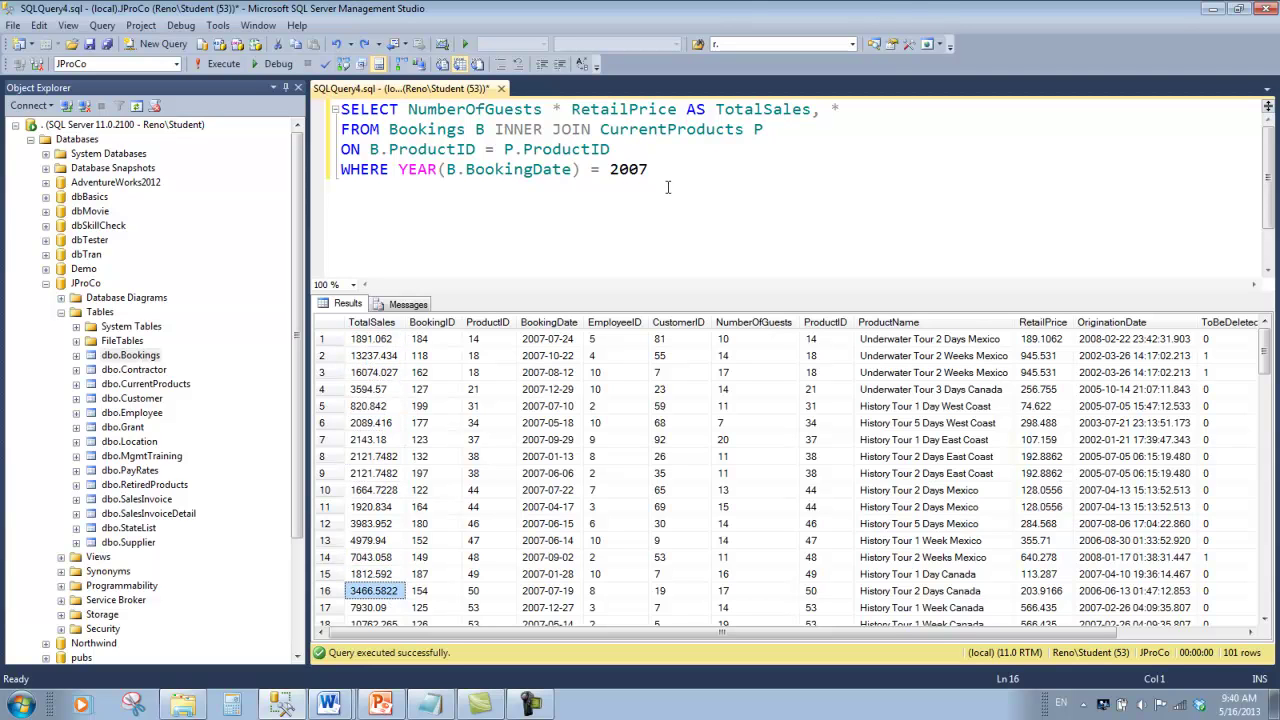
left_click(668, 187)
key("ctrl+Home")
key("End")
key("BackSpace")
key("BackSpace")
key("BackSpace")
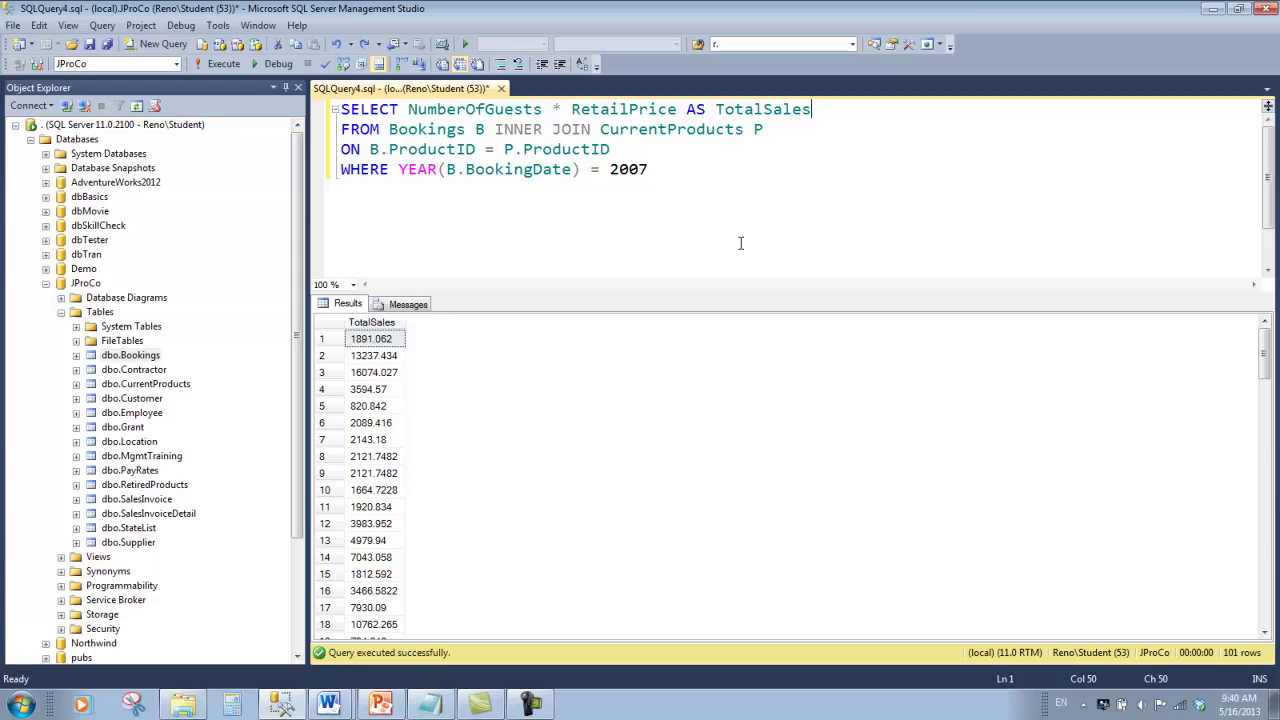
- Wrap the expression as SUM(NumberOfGuests * RetailPrice) and run it, returning 351830.6804
key("Home")
key("ctrl+Right")
type("SUM(")
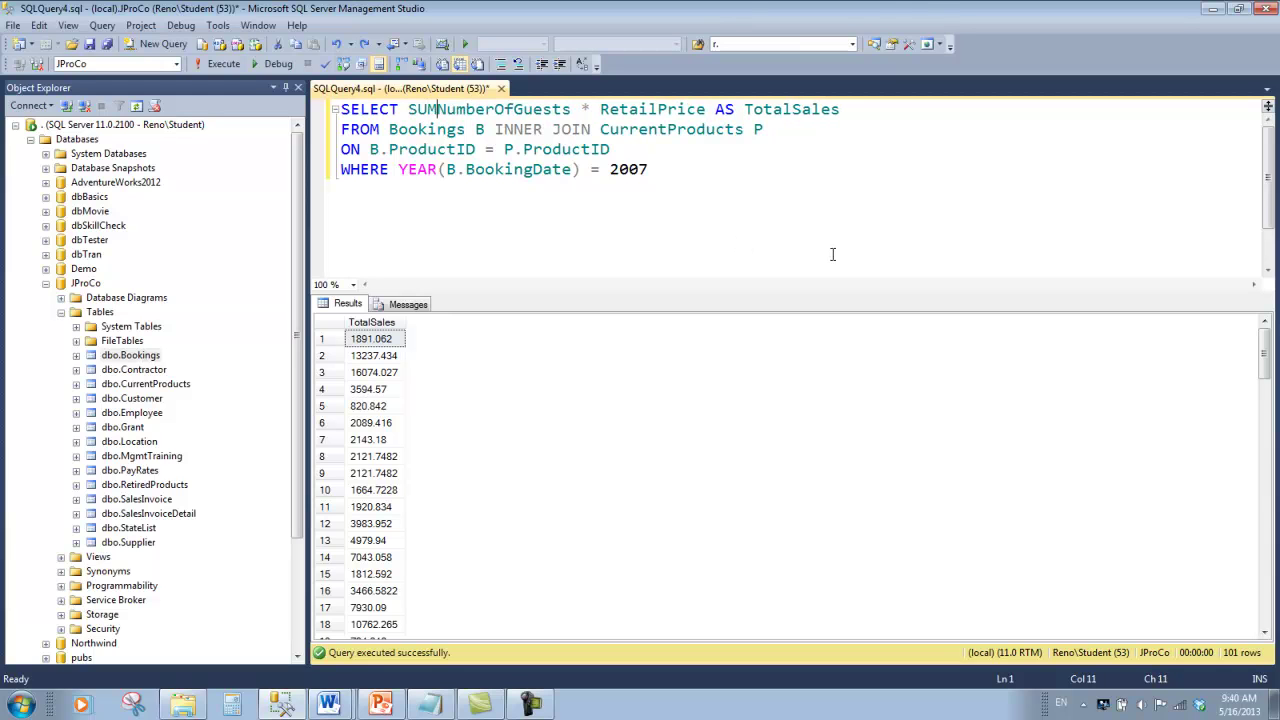
key("ctrl+Right")
key("ctrl+Right")
key("ctrl+Right")
key("Left")
type(")")
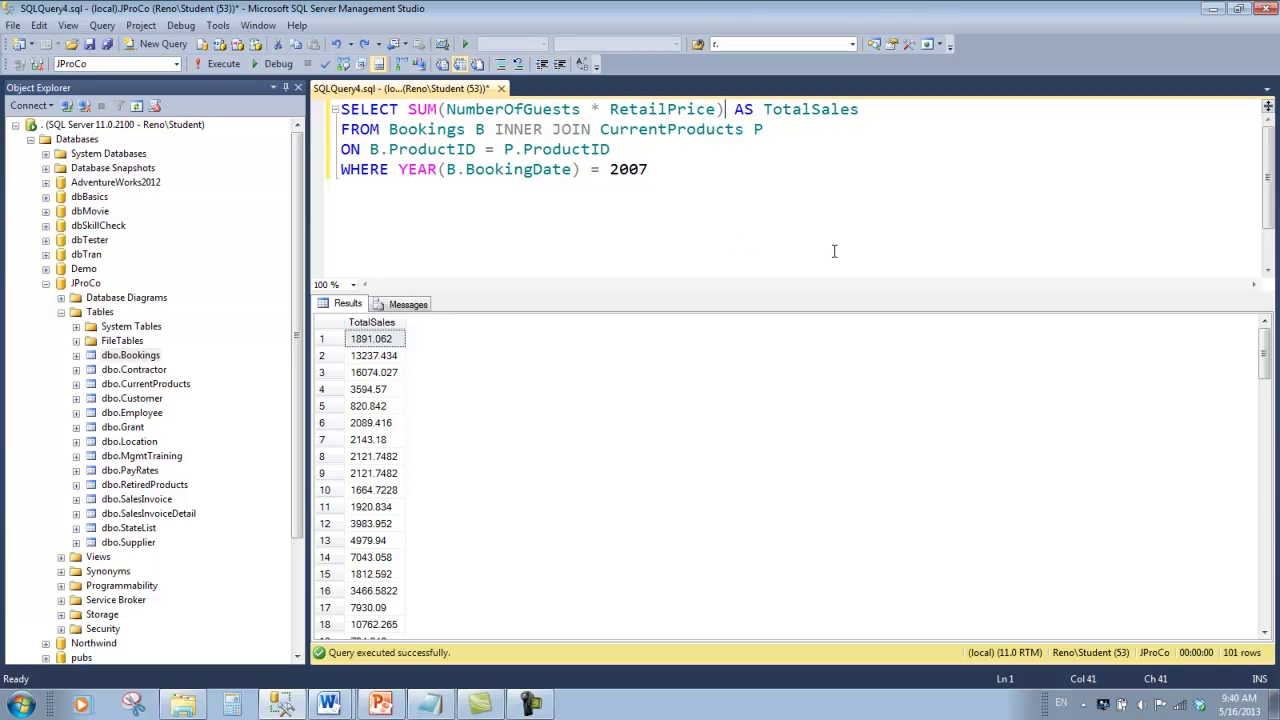
key("ctrl+shift+Left")
key("ctrl+shift+Left")
key("ctrl+shift+Left")
key("ctrl+shift+Left")
key("ctrl+shift+Left")
key("ctrl+shift+Left")
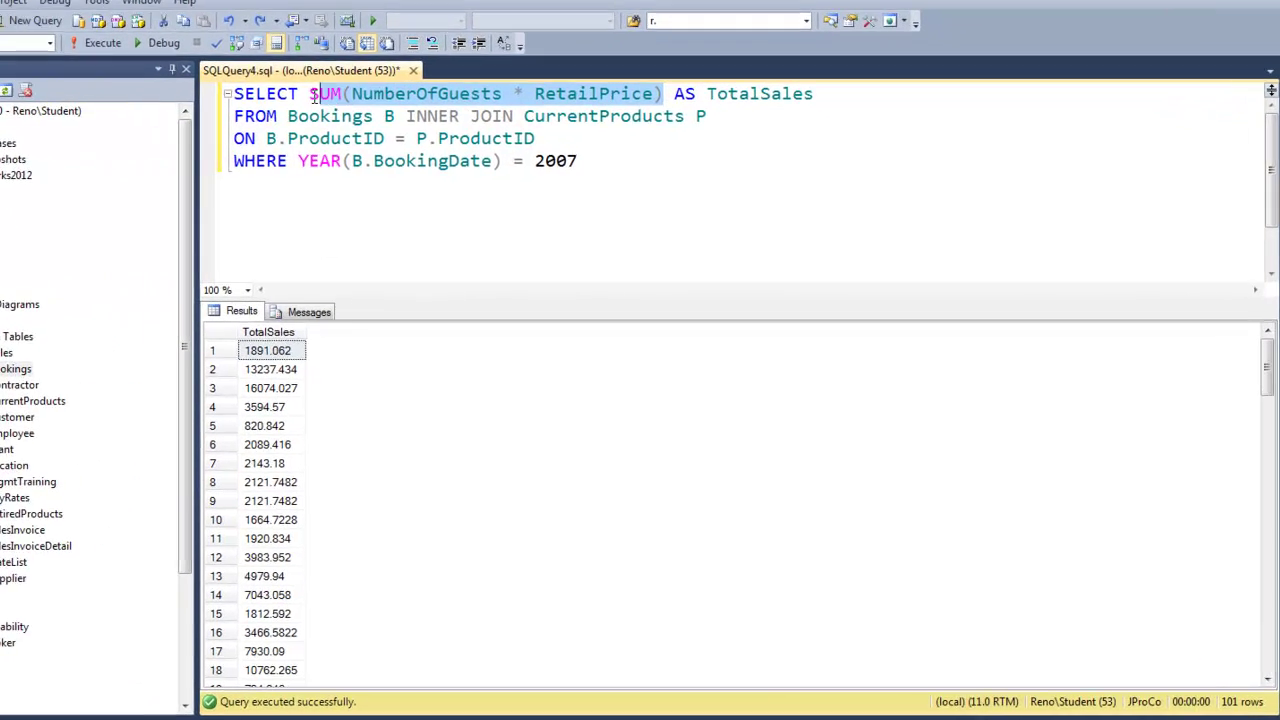
left_click(592, 232)
key("F5")
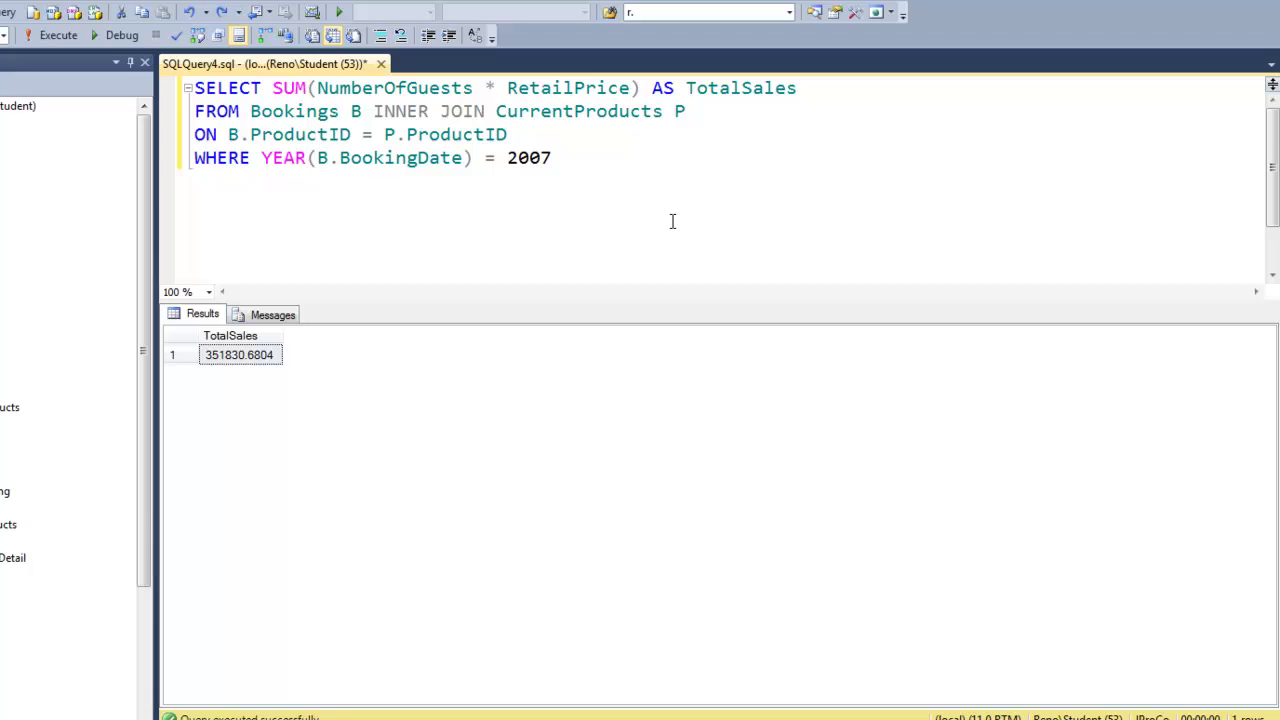
- Add AND MONTH(B.BookingDate) = 1 and run it, giving a January total of 27136.7714
key("Return")
type("AND MON")
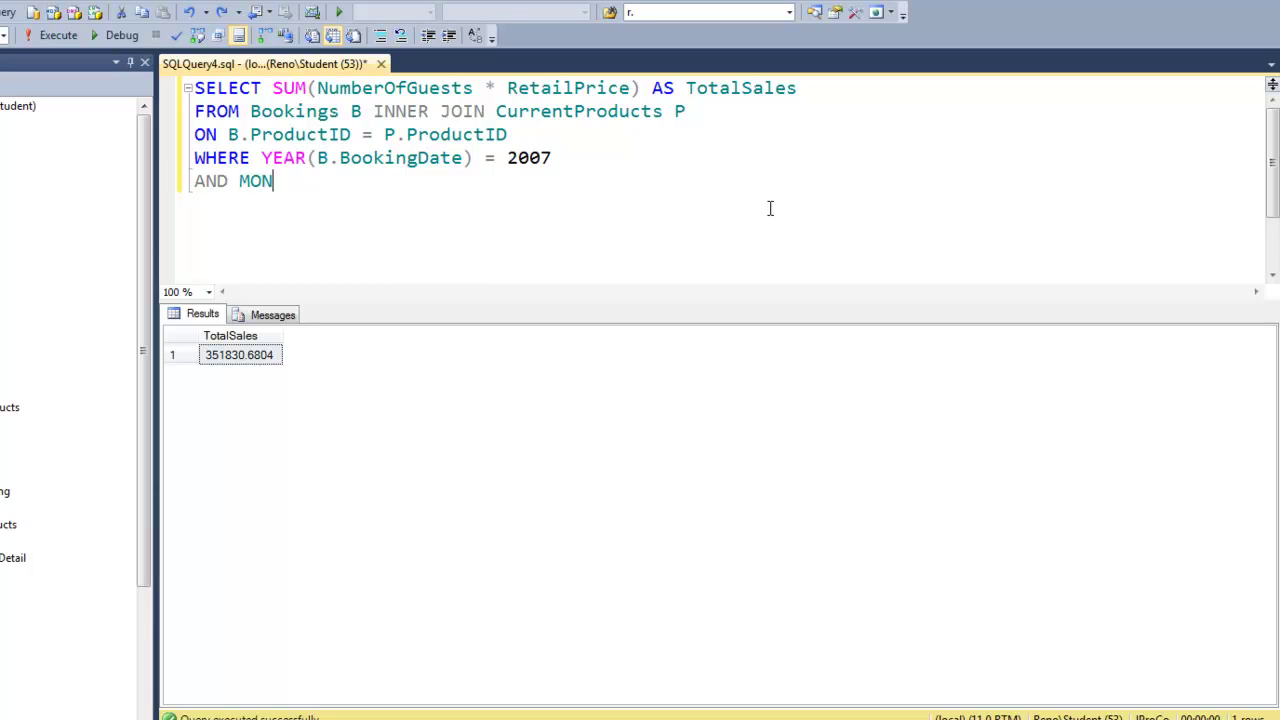
type("TH(B.Booking")
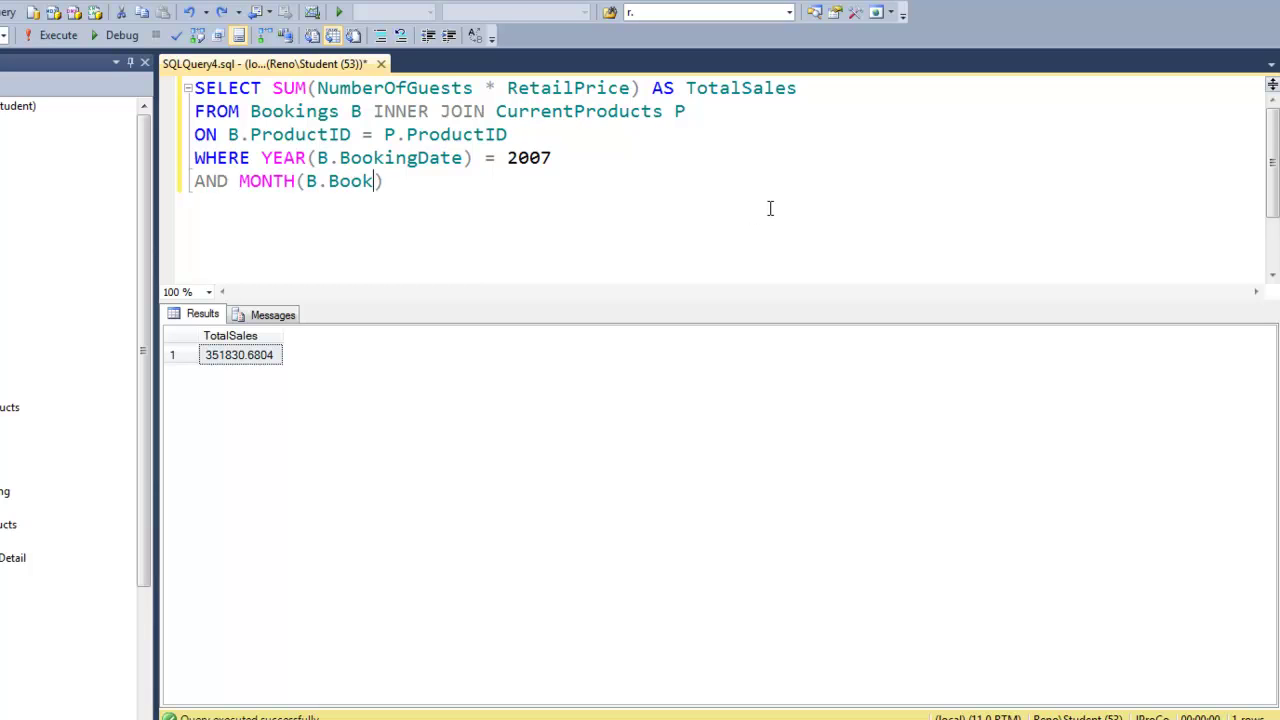
type("Date) = ")
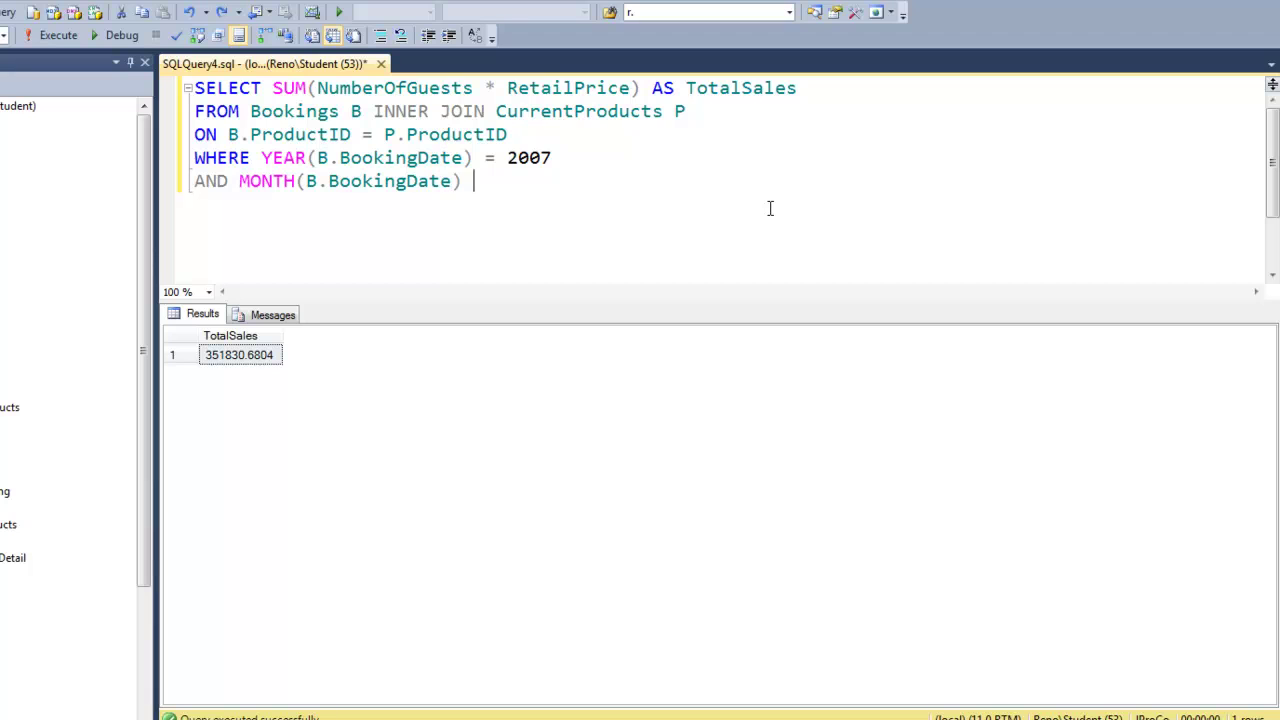
type("1")
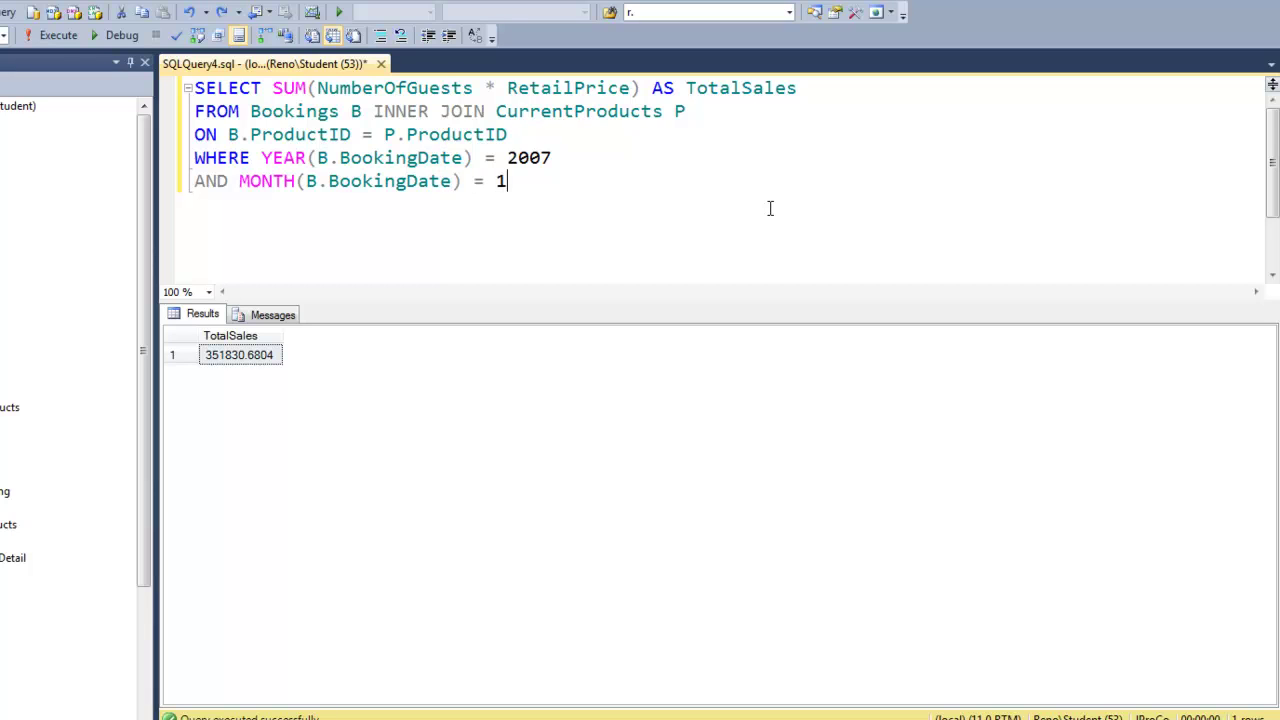
left_click(77, 44)
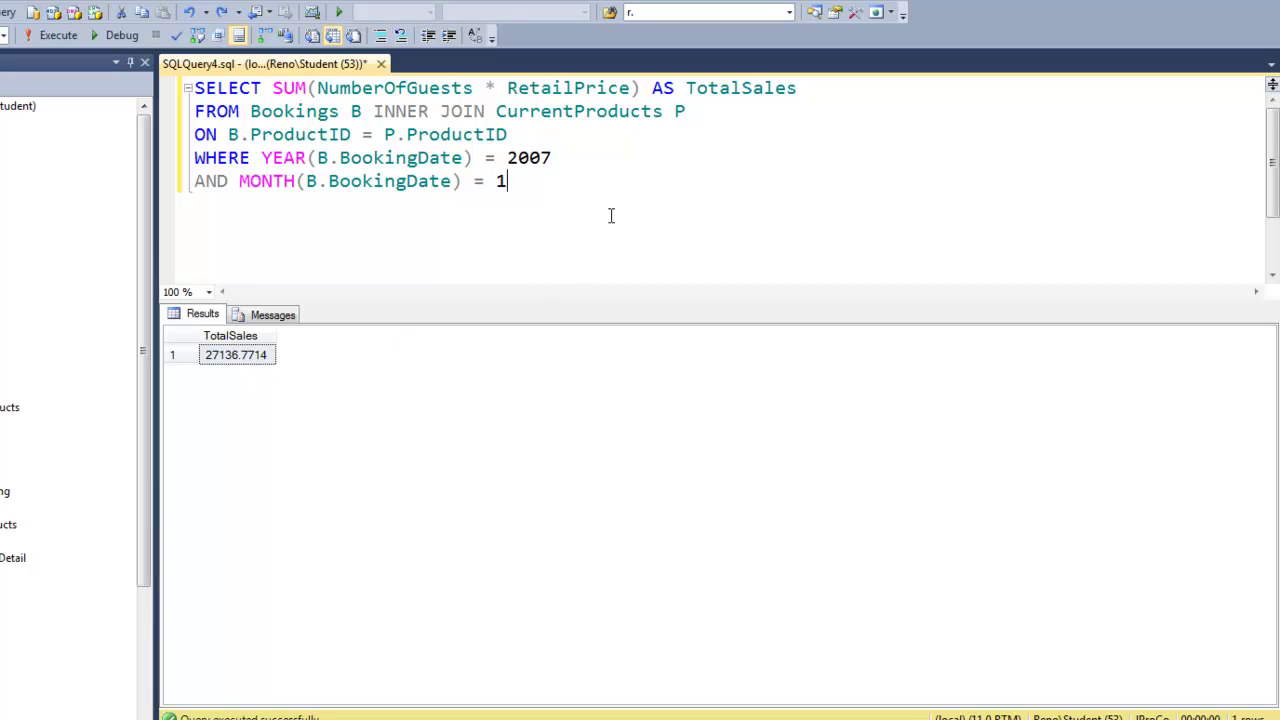
left_click(250, 360)
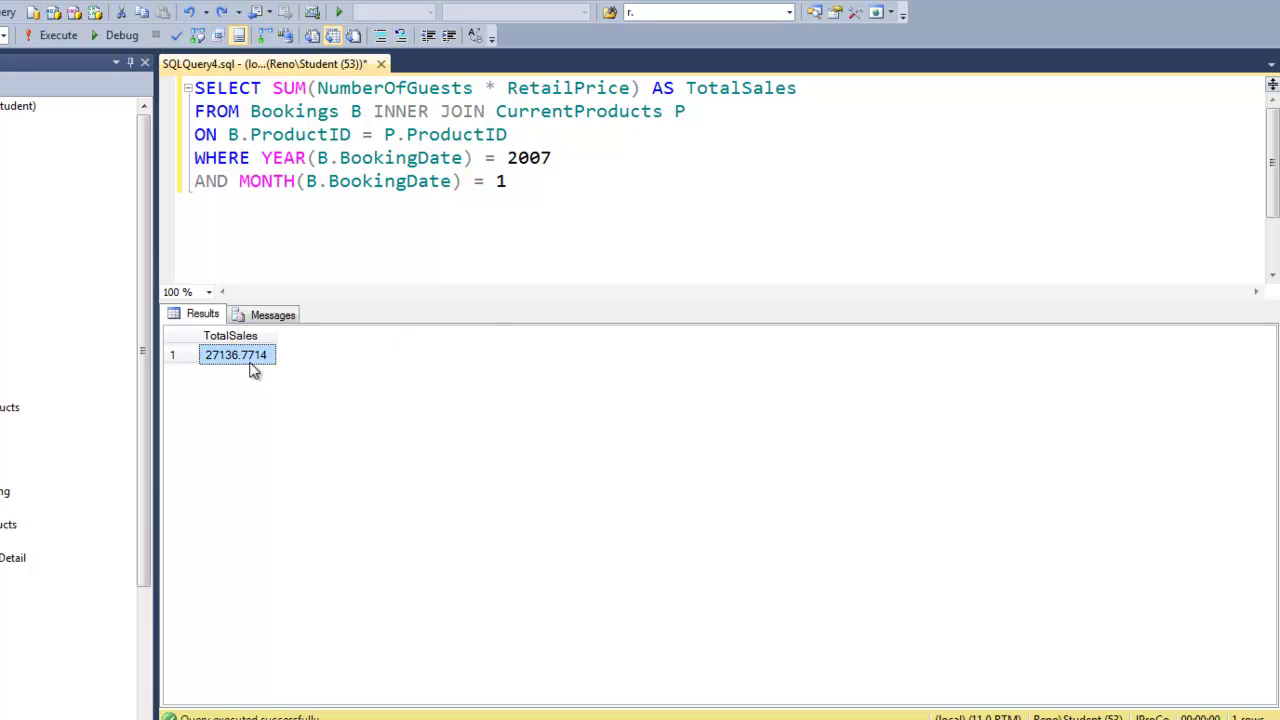
left_click(584, 213)
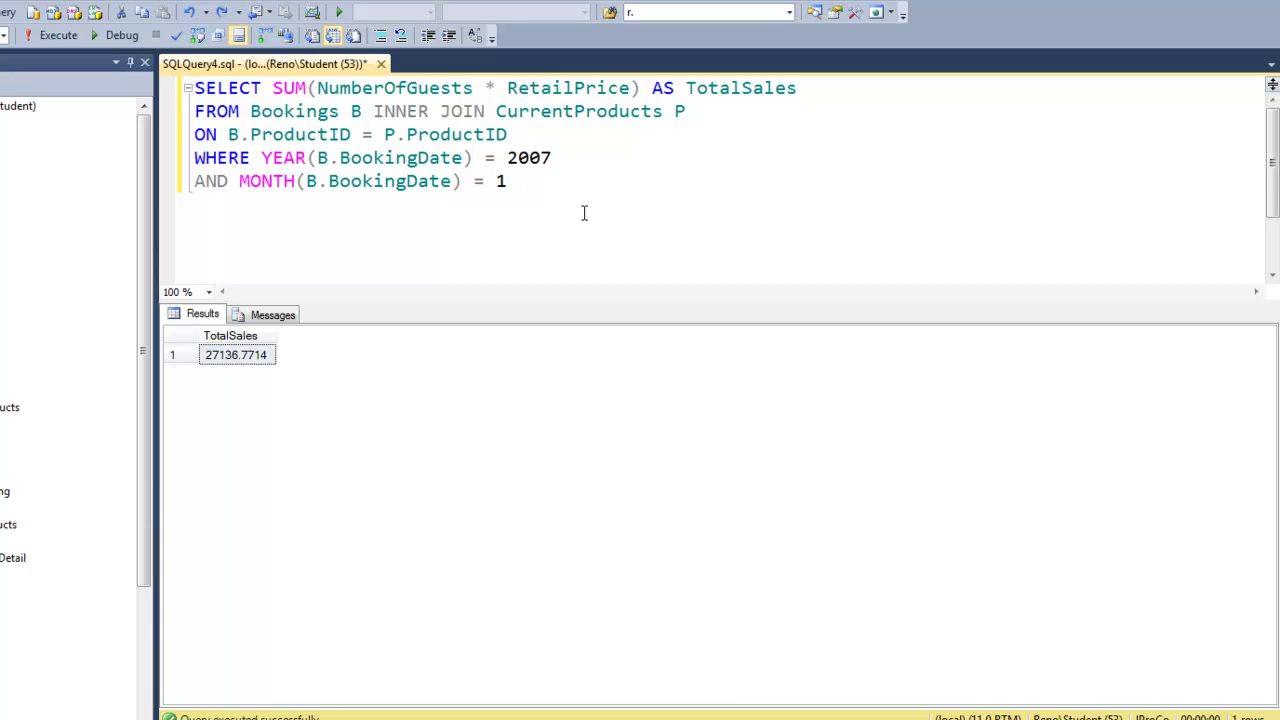
- Add AND P.Category = 'LongTerm-Stay' and run the query, giving 1640.73
key("Return")
type("AND P.Category ")
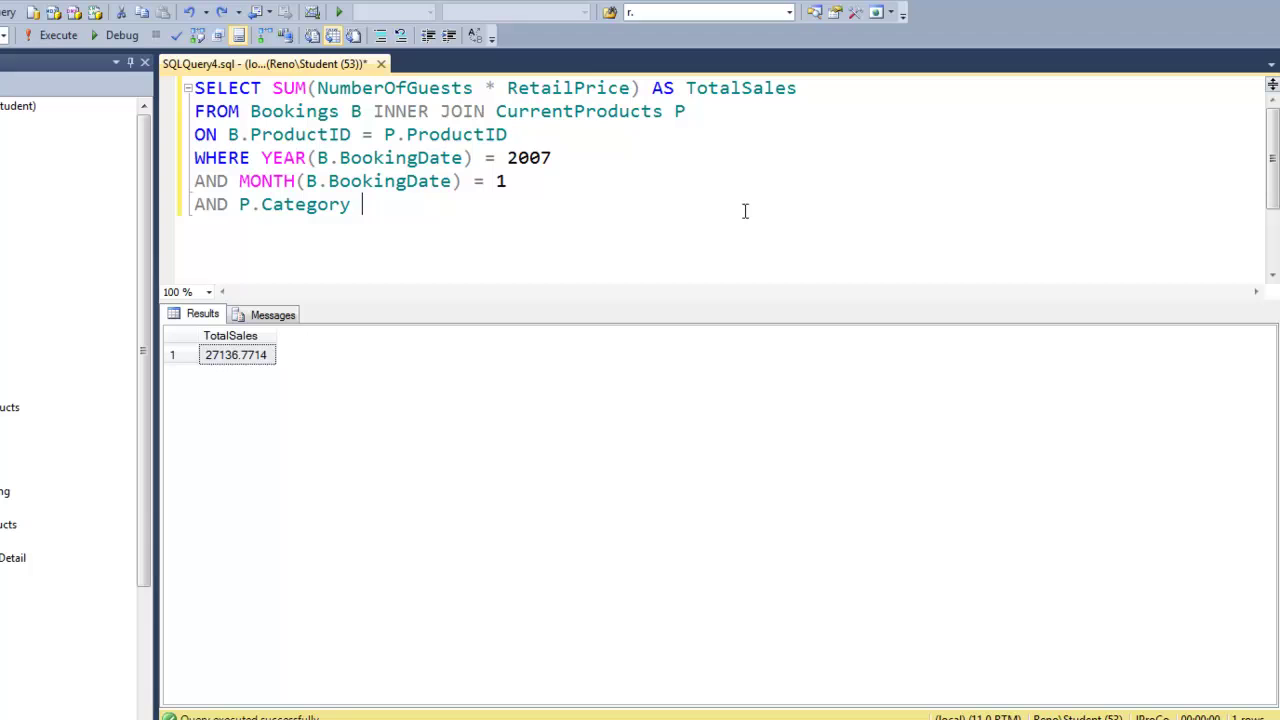
type("= 'LongTerm-S")
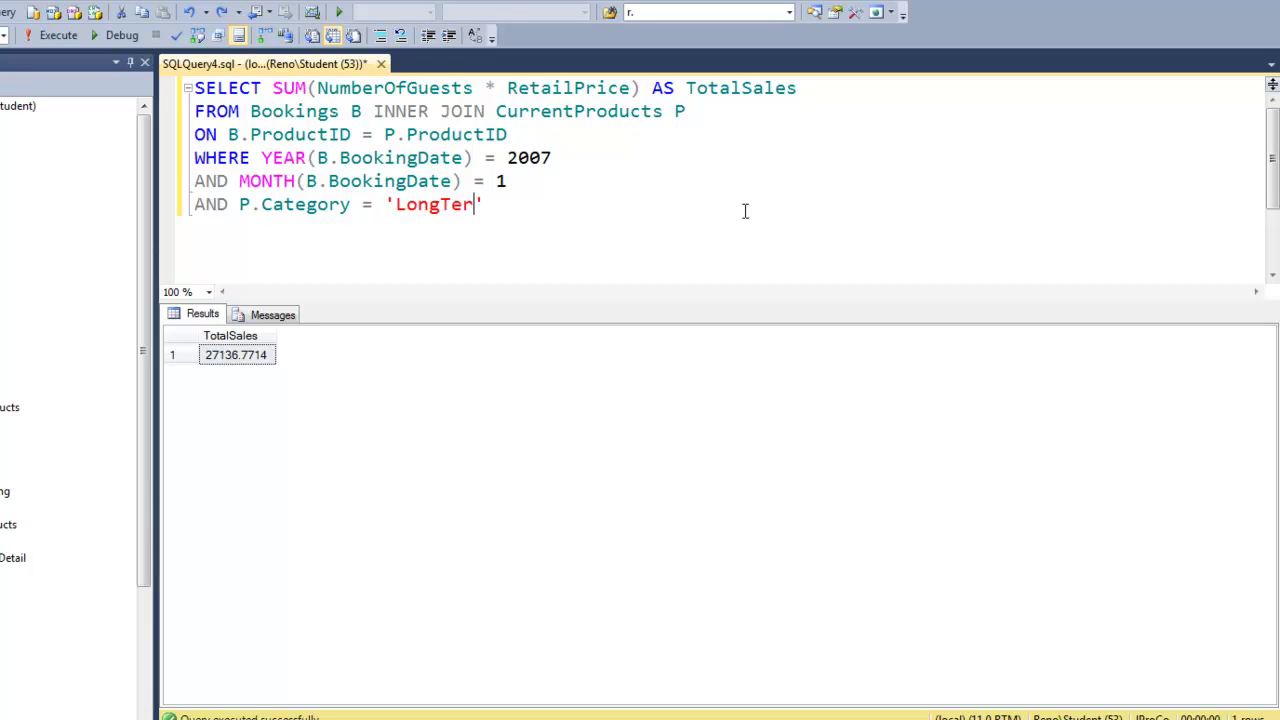
type("tay")
key("End")
key("Return")
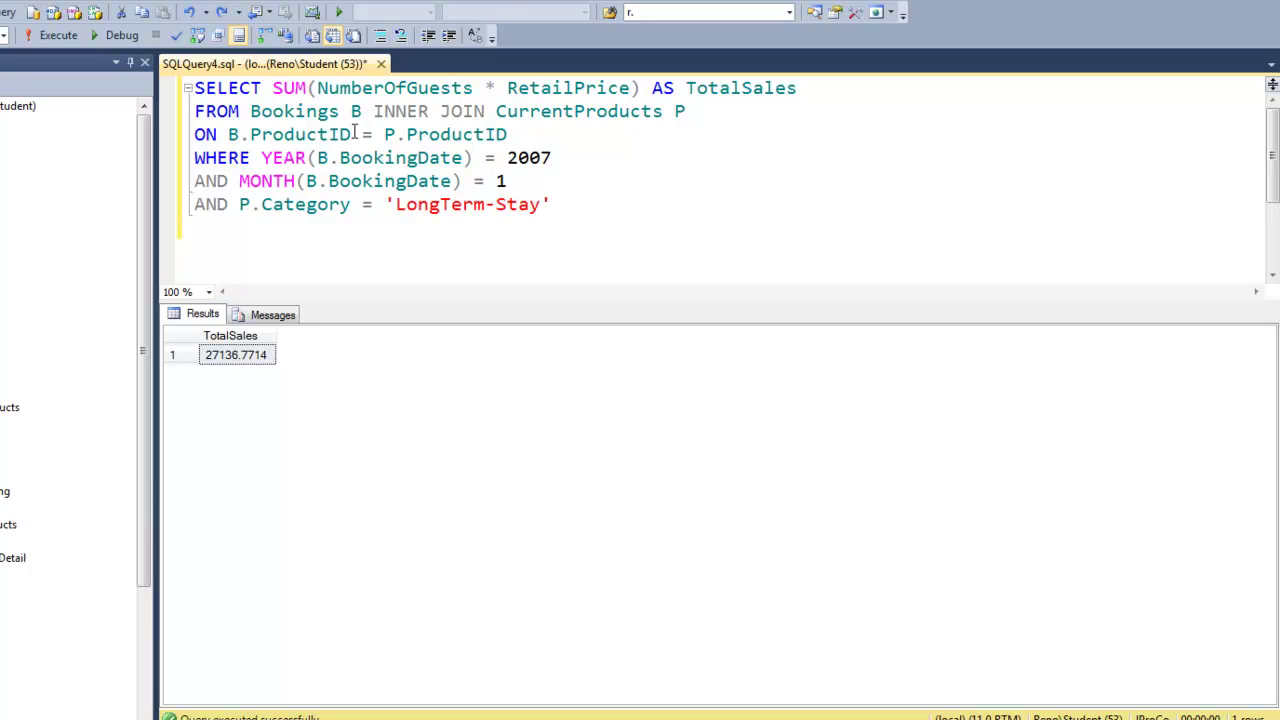
left_click(53, 42)
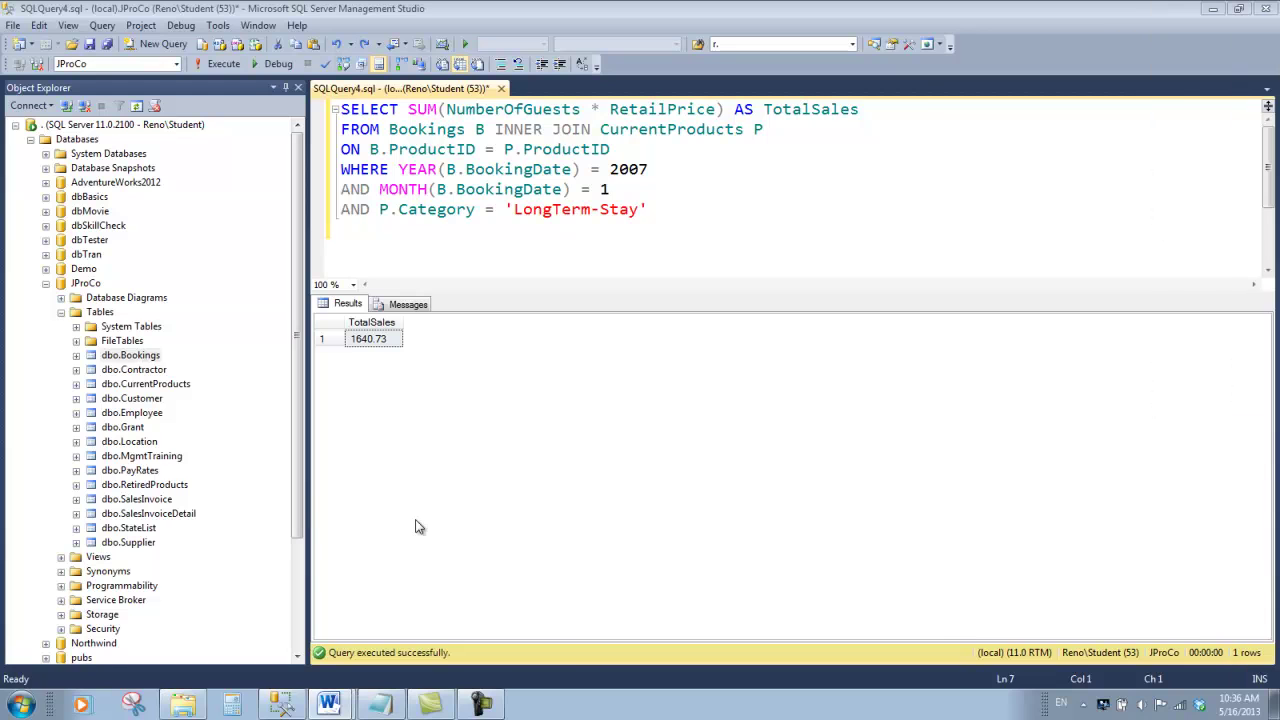
- Launch SQL Server Data Tools from All Programs > Microsoft SQL Server 2012
left_click(22, 706)
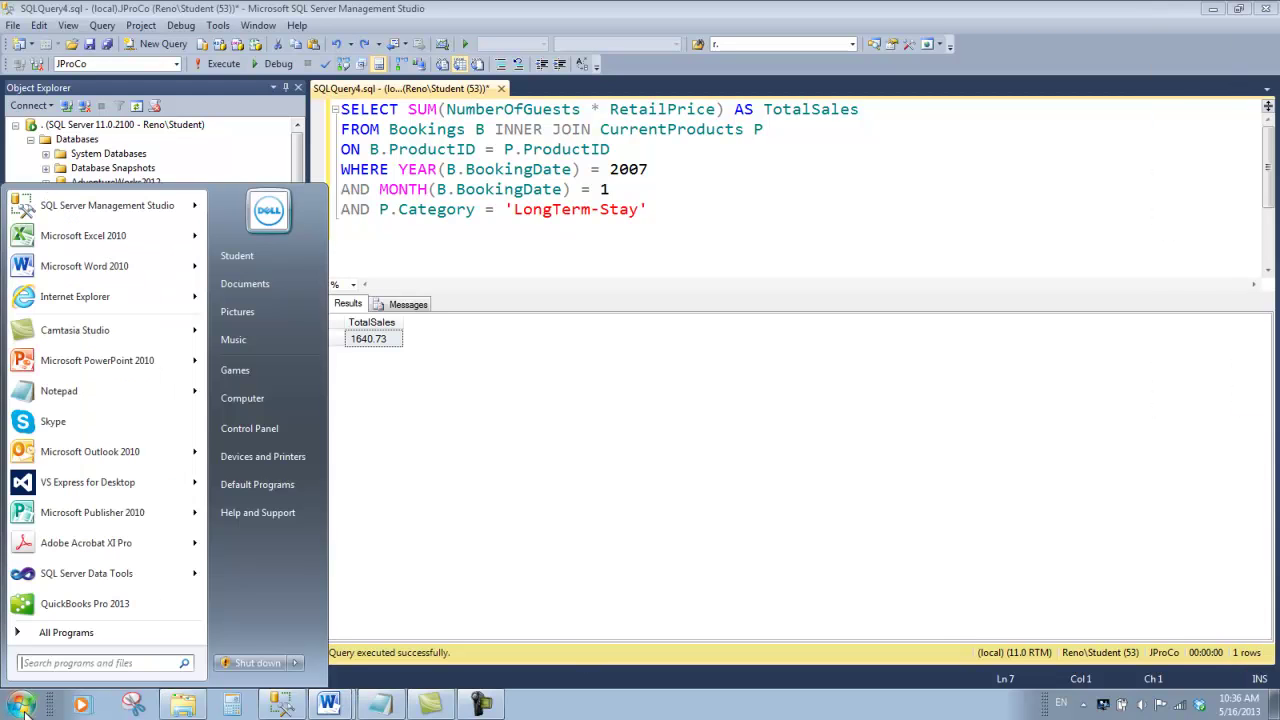
left_click(72, 632)
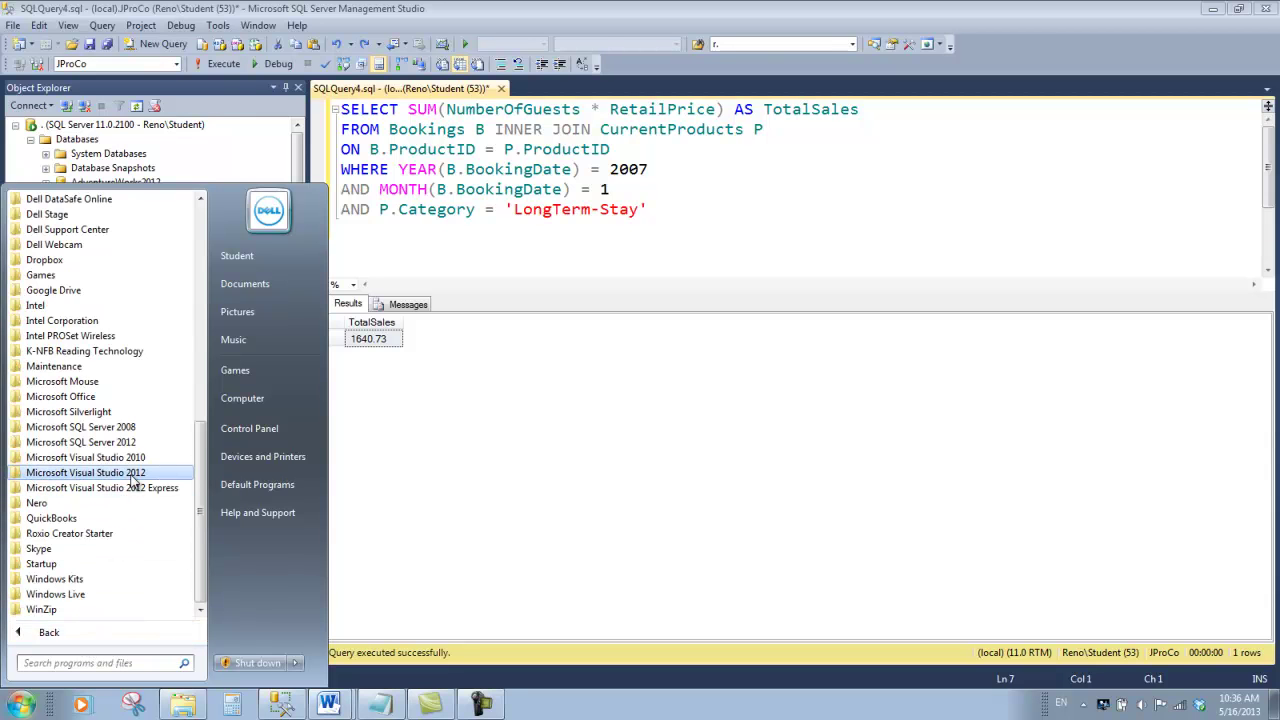
left_click(133, 445)
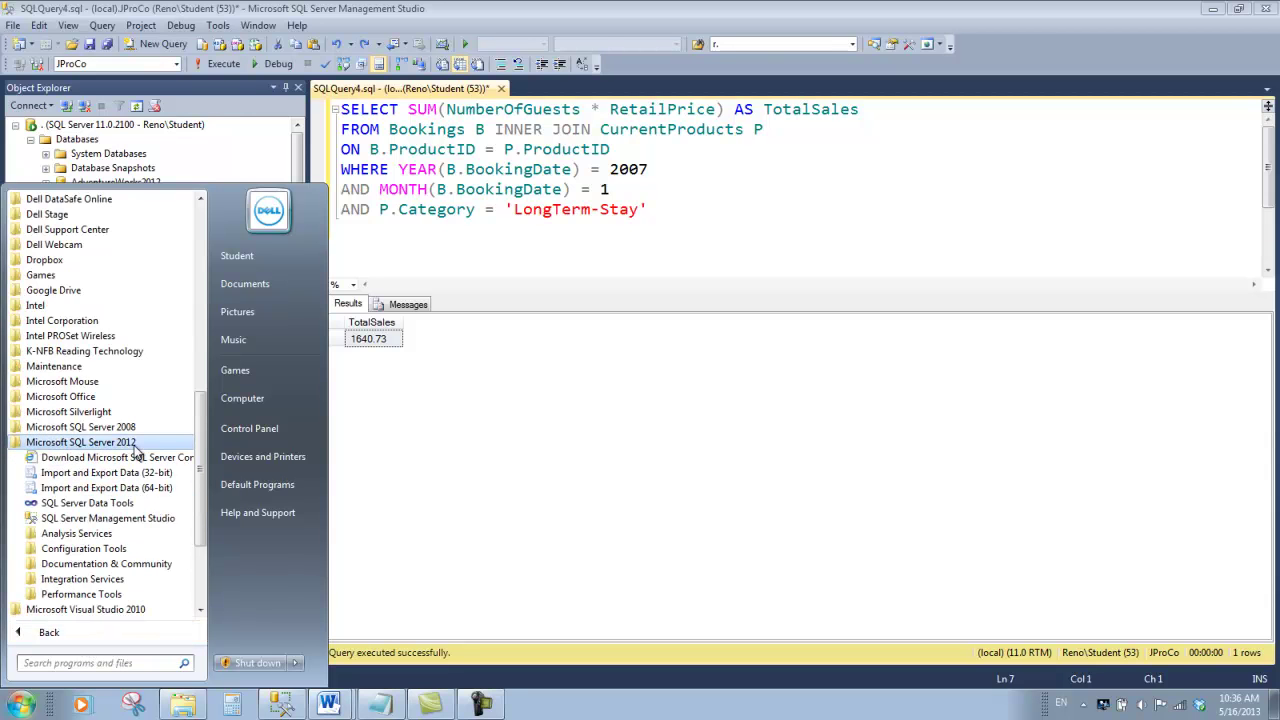
left_click(101, 506)
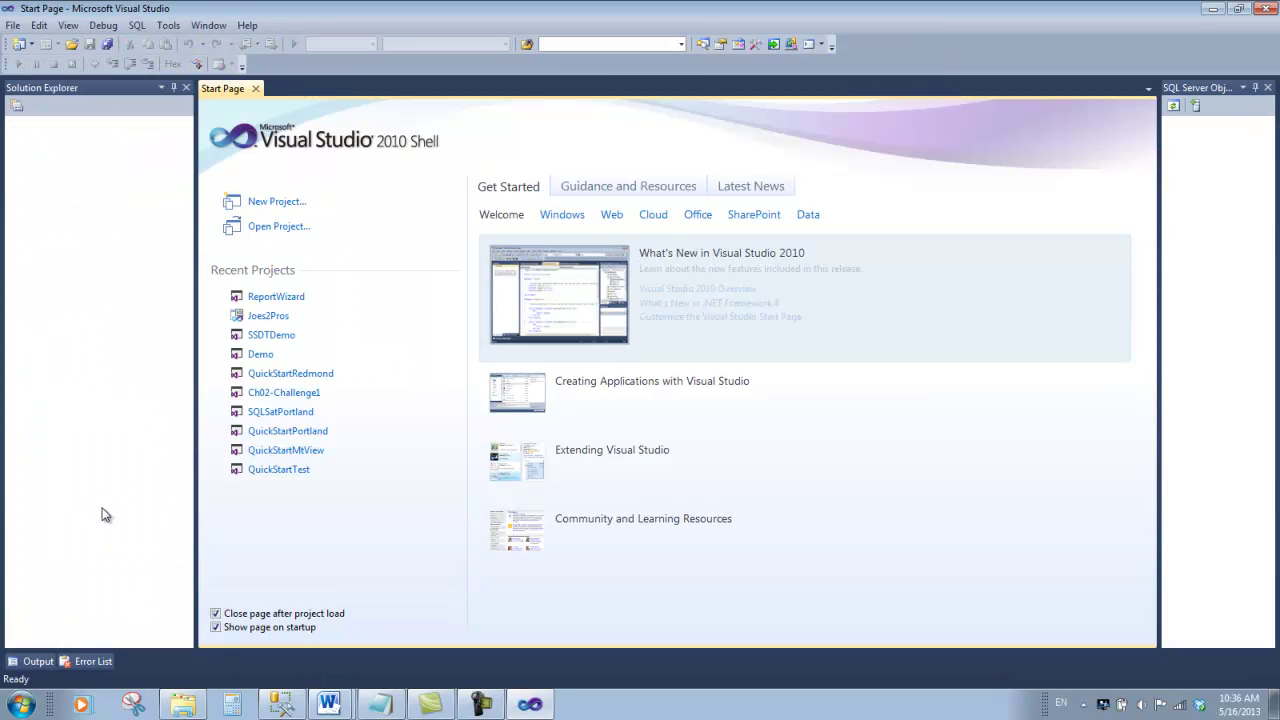
- Start a new project using the Business Intelligence > Reporting Services > Report Server Project Wizard template
left_click(273, 207)
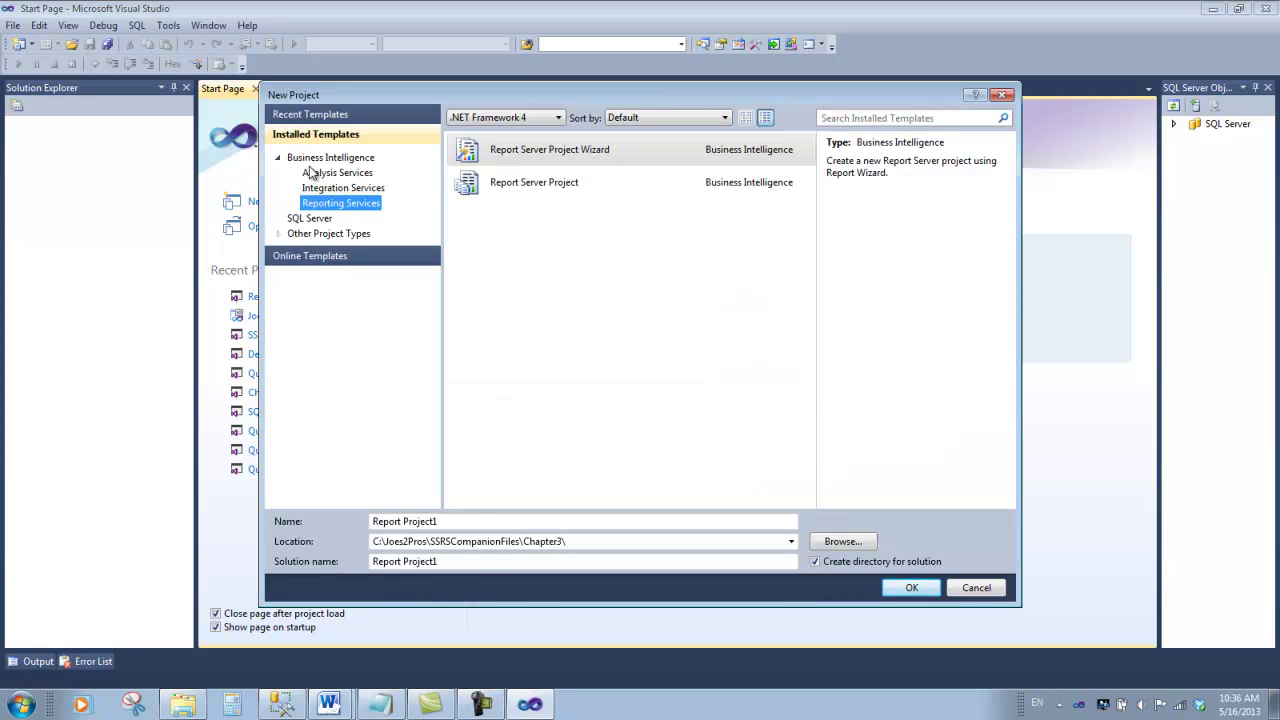
left_click(284, 160)
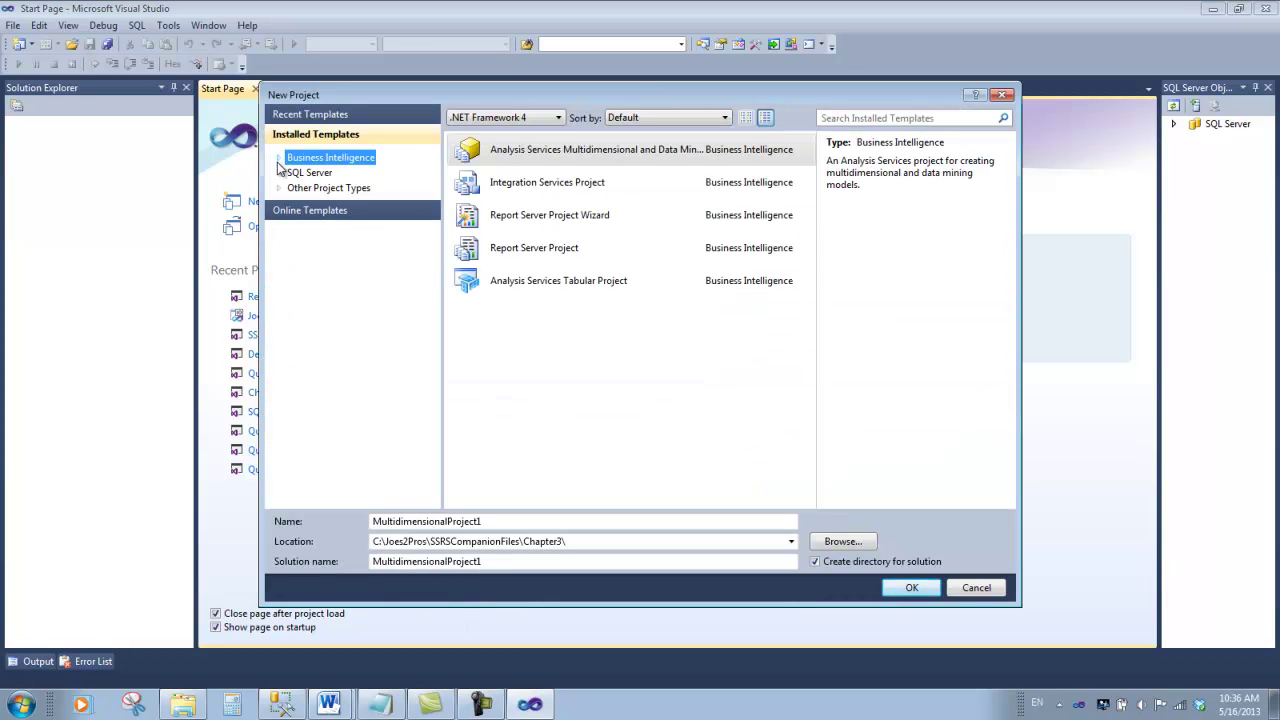
left_click(340, 203)
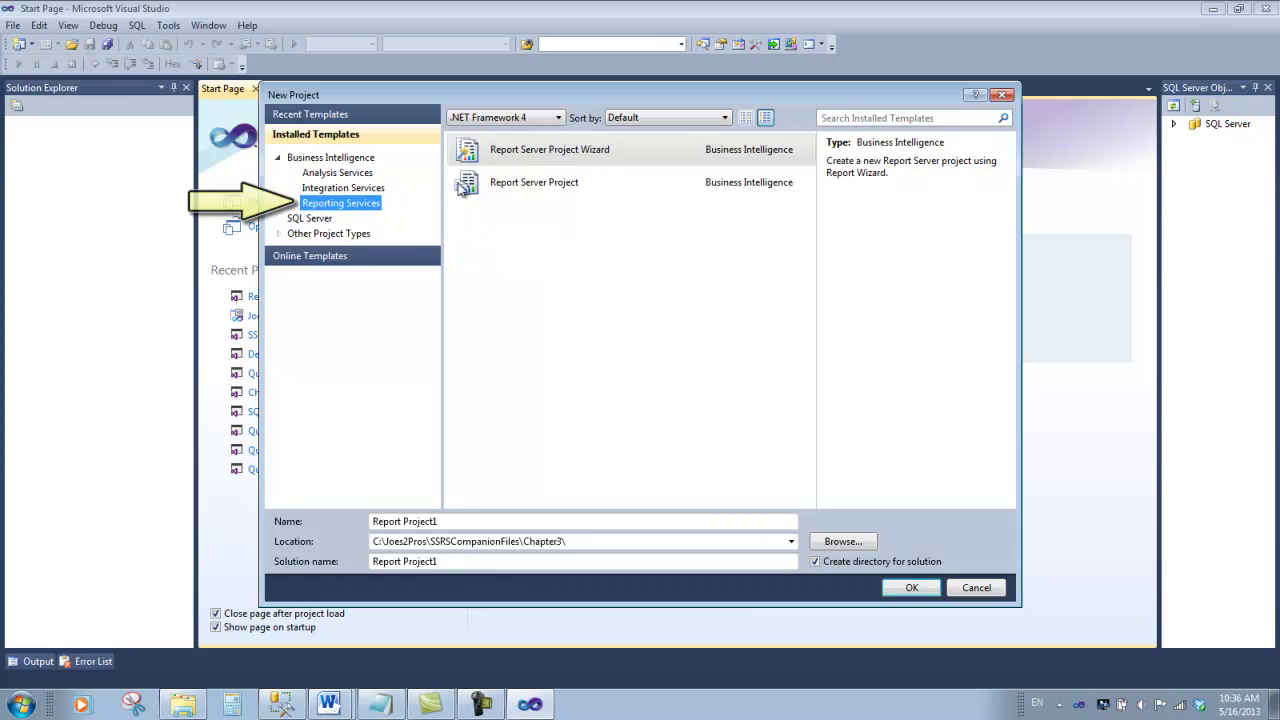
left_click(522, 154)
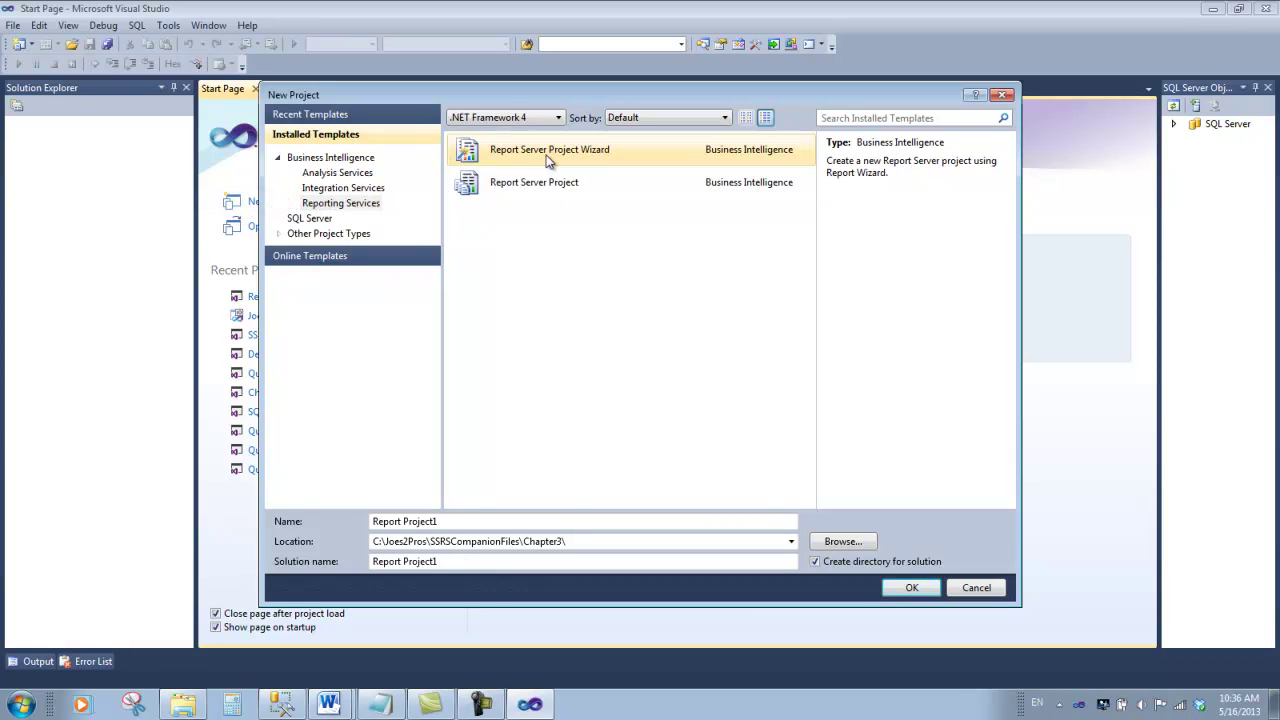
- Check the location, name the project ReportWizard, and create it
double_click(420, 541)
left_click(470, 541)
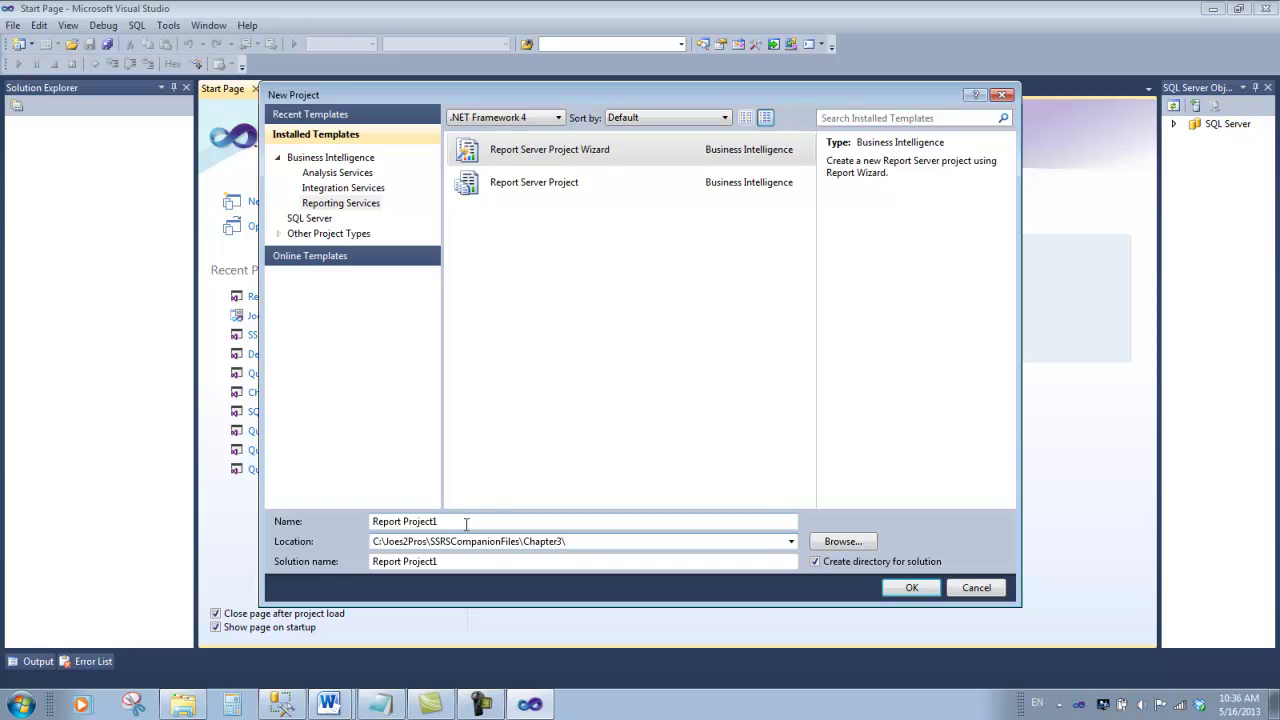
triple_click(380, 521)
type("R")
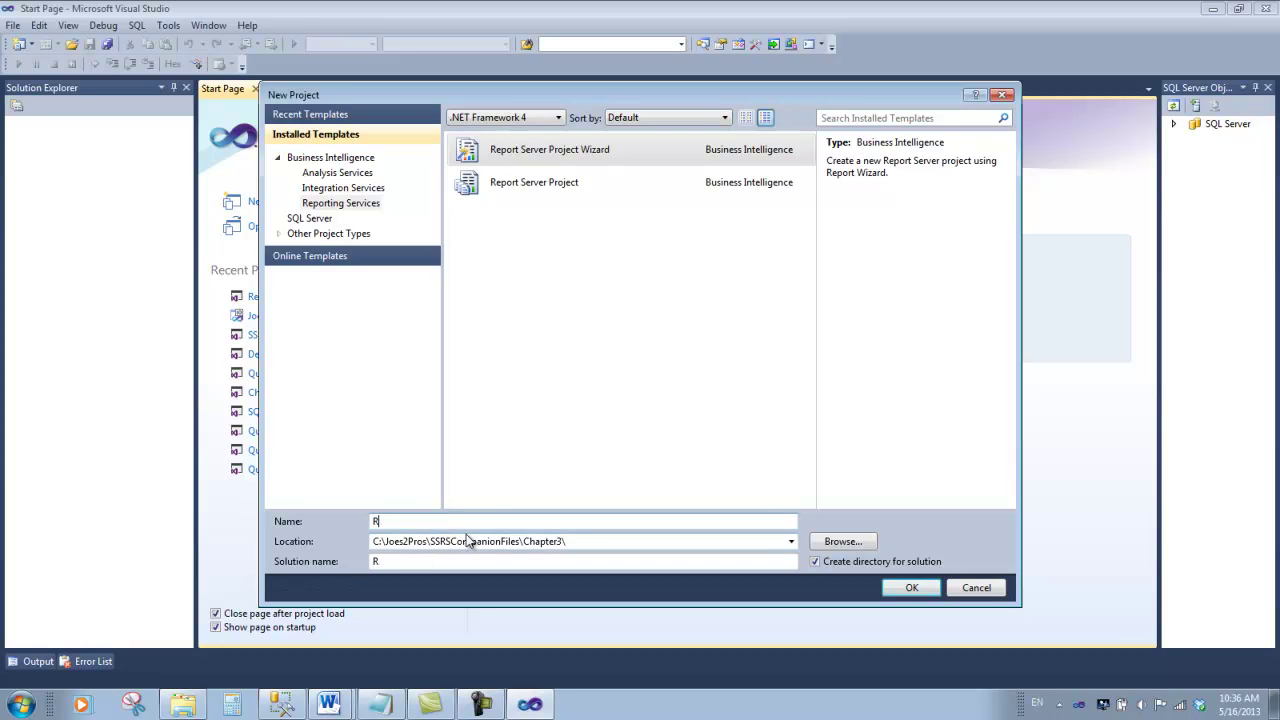
type("eportWizard")
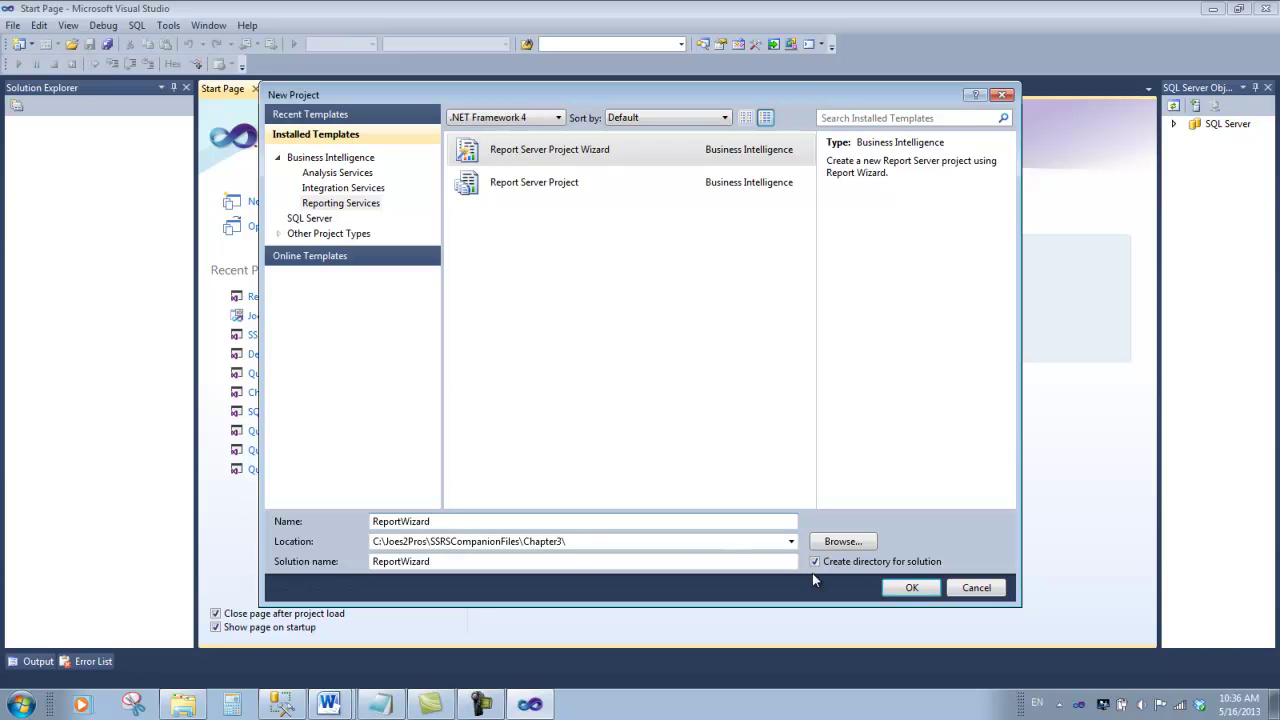
left_click(910, 589)
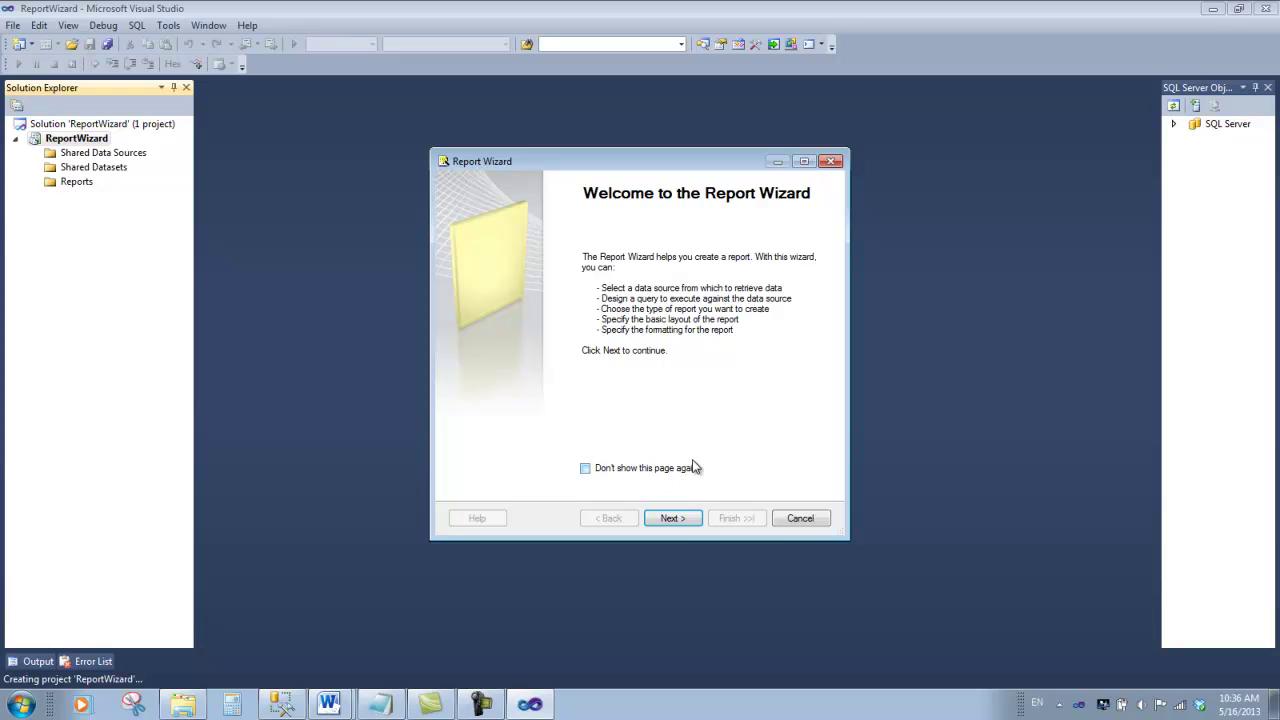
- Move past the welcome page and rename the new data source from DataSource1 to JProCo
left_click(673, 518)
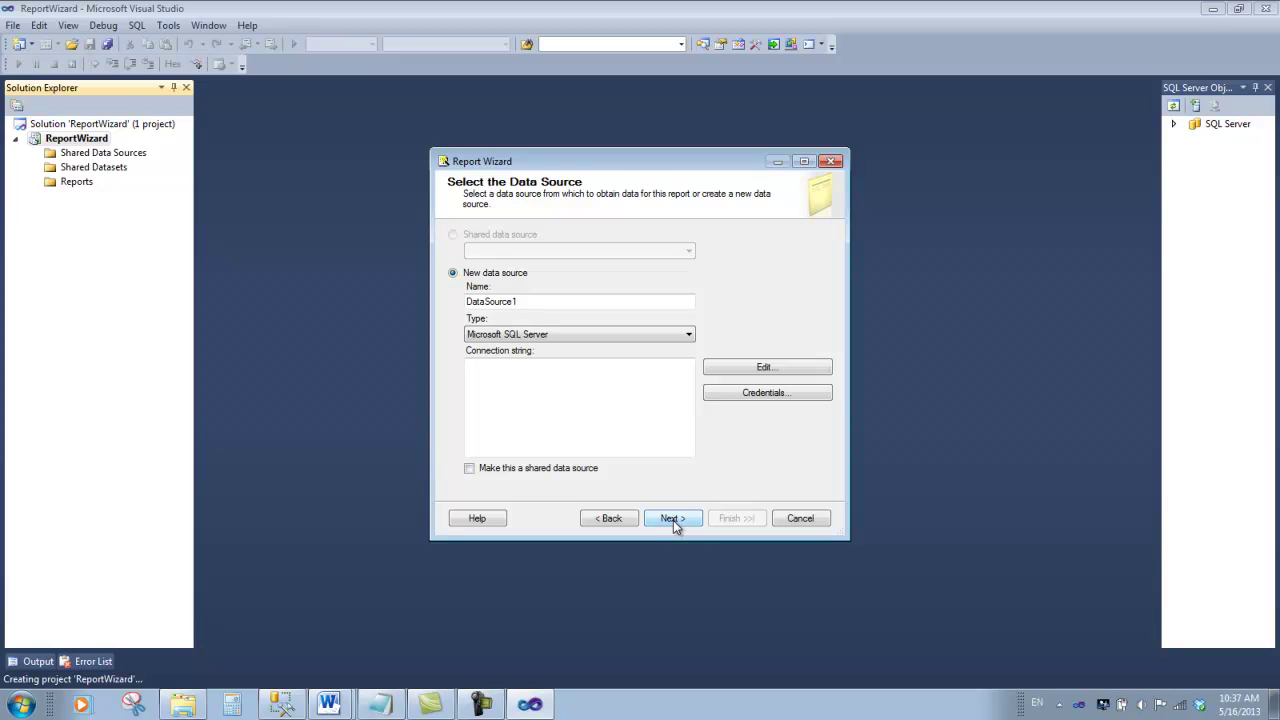
double_click(480, 301)
type("JProCo")
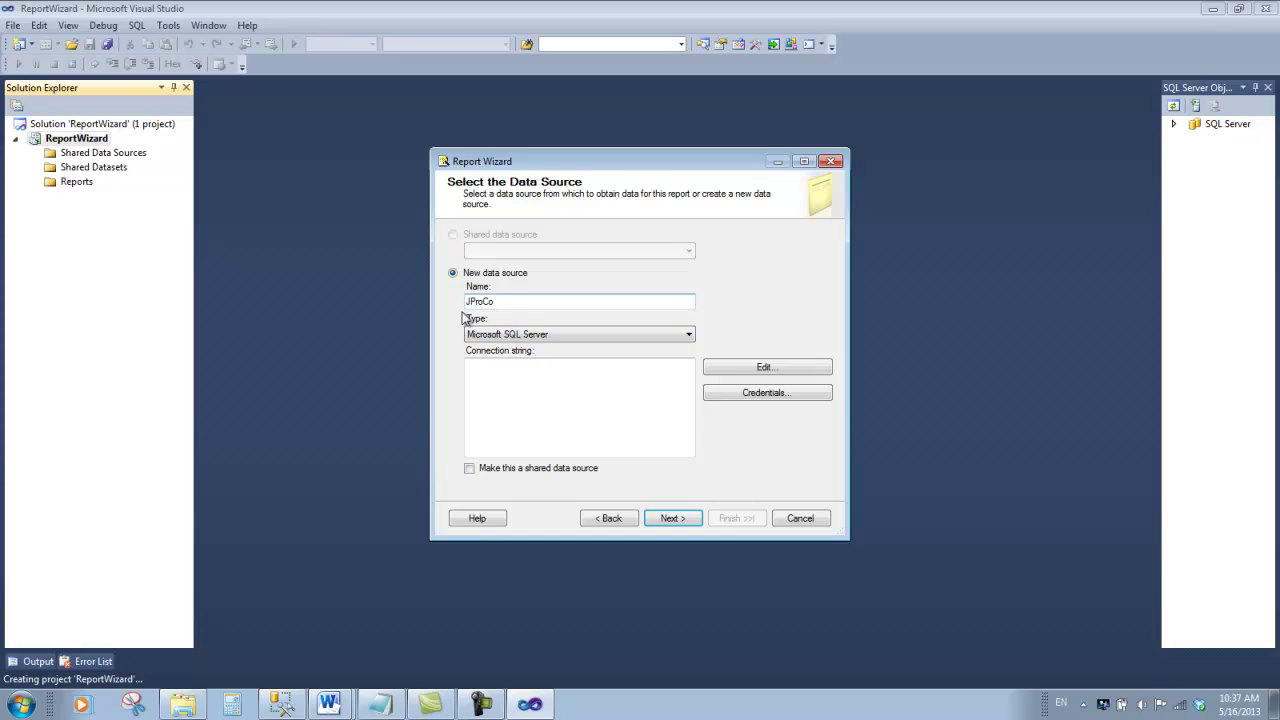
left_click(672, 369)
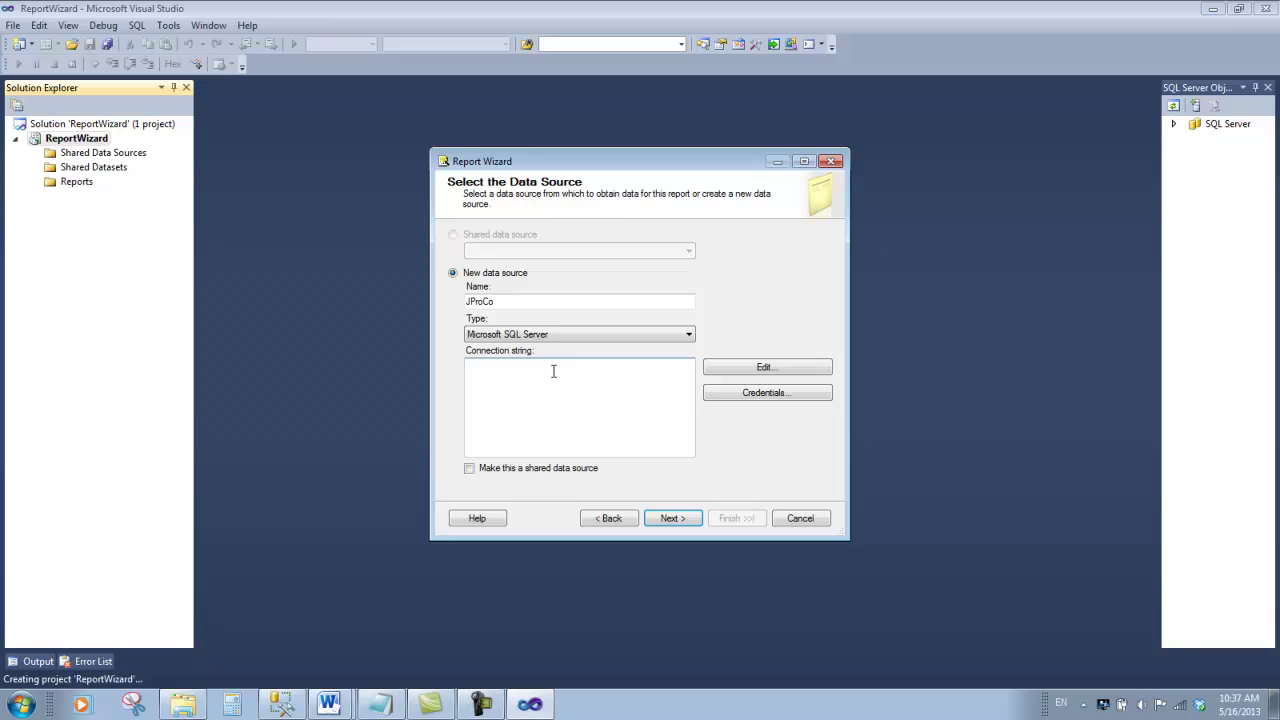
- Set server localhost and database JProCo, test the connection successfully, and accept
left_click(752, 367)
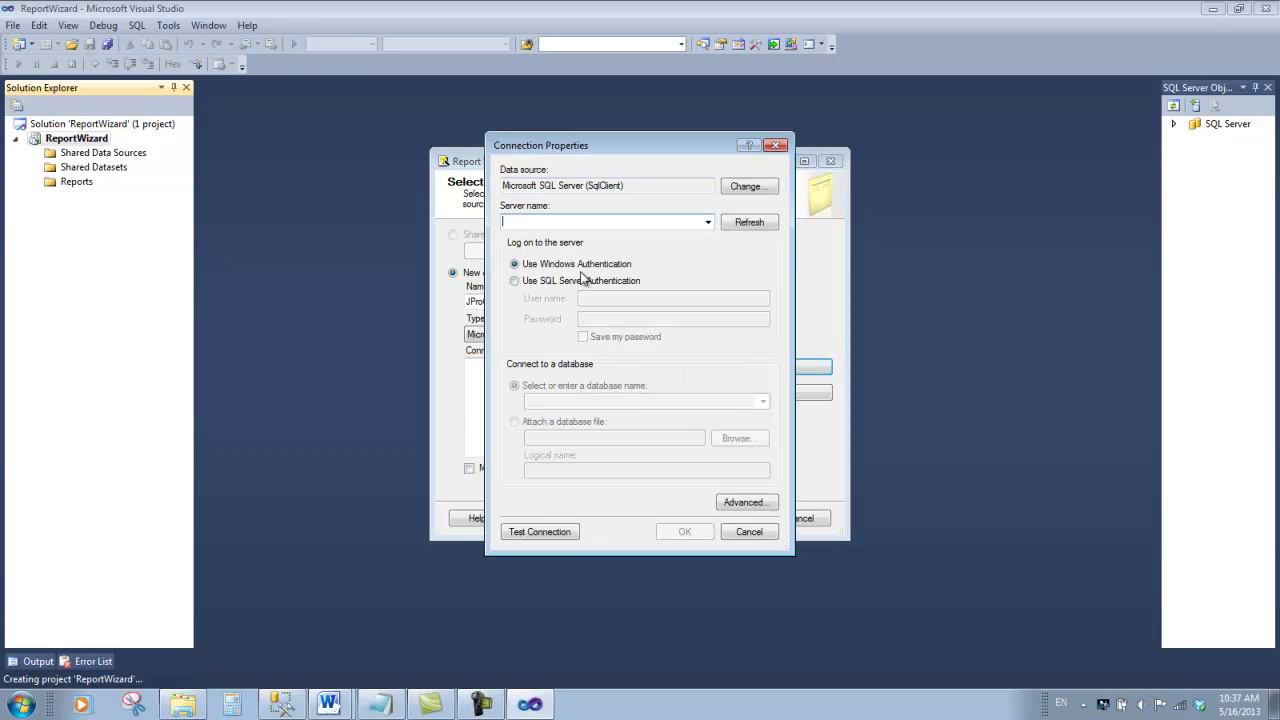
type("localhost")
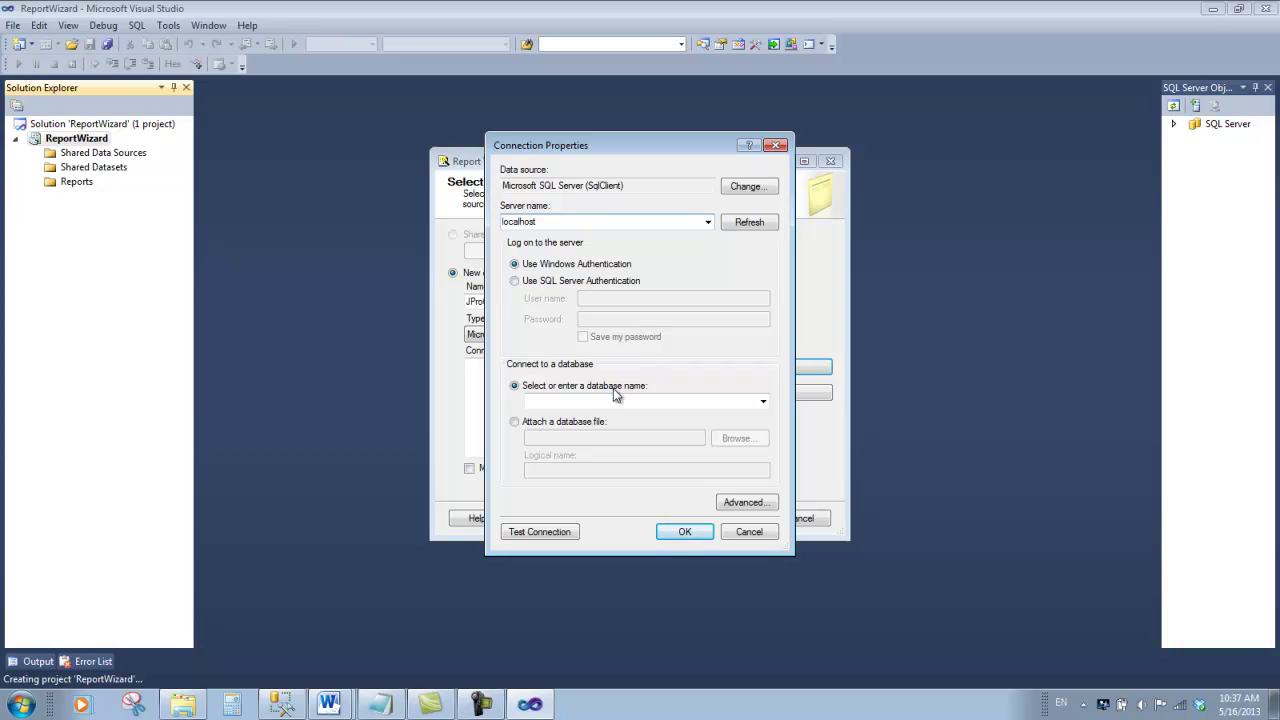
left_click(600, 404)
type("J")
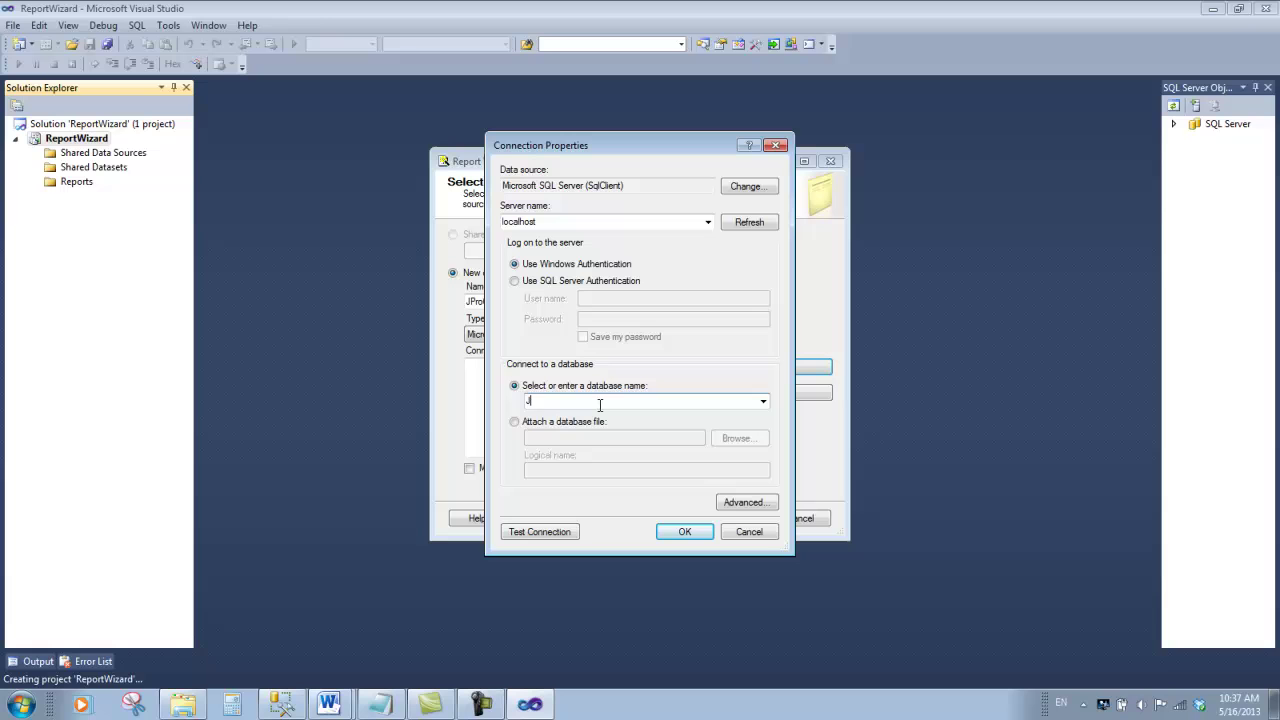
type("ProCo")
key("Tab")
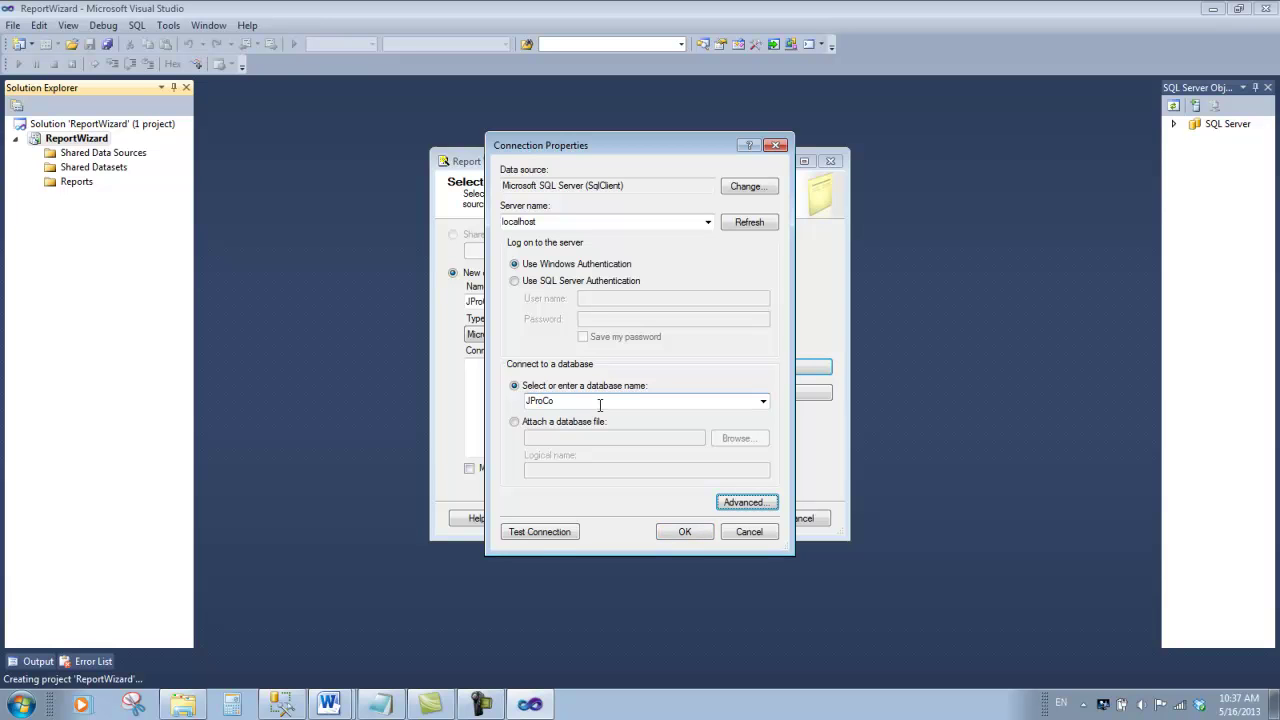
left_click(541, 532)
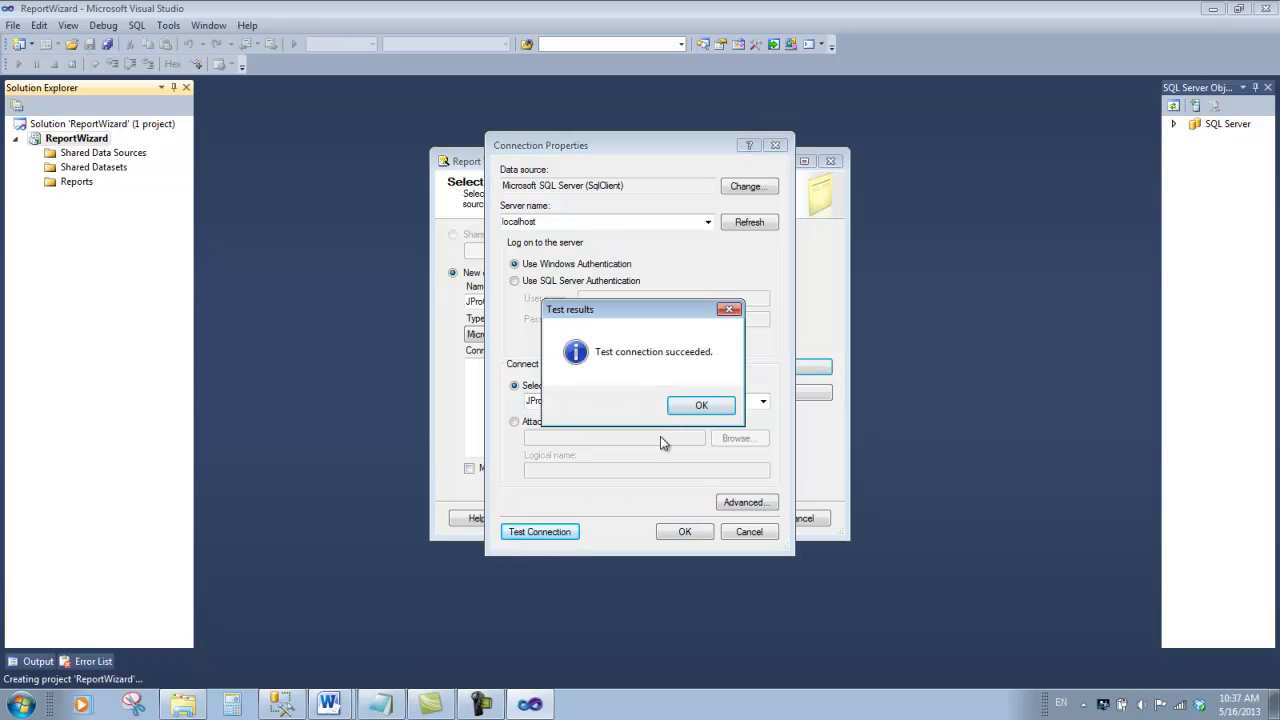
left_click(692, 406)
left_click(685, 531)
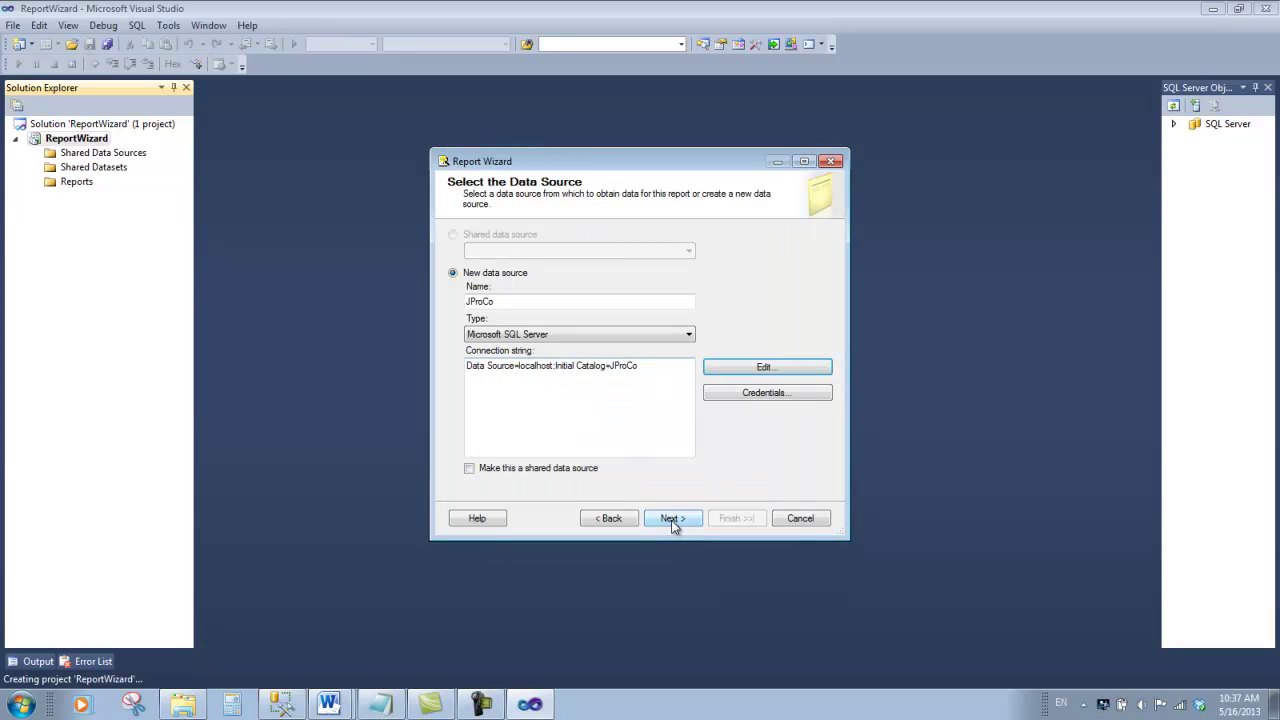
- Advance to Design the Query and copy the sales-by-employee SQL query from its Notepad file
left_click(672, 519)
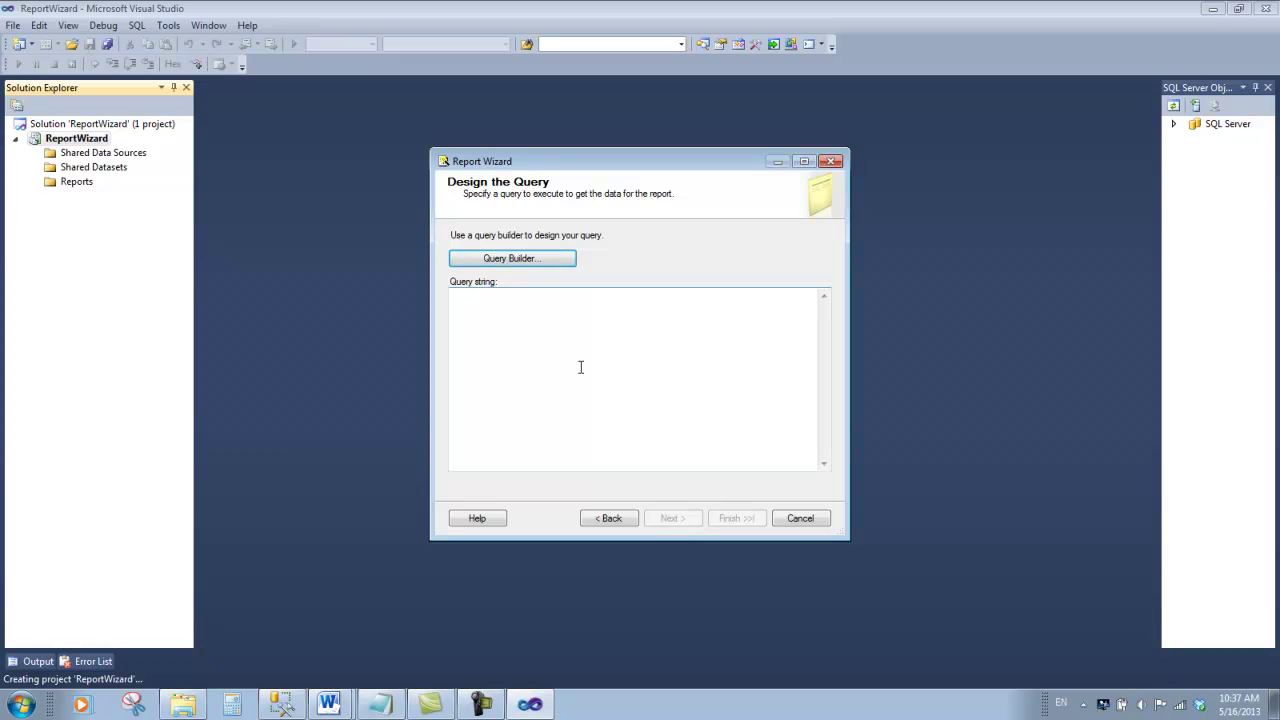
left_click(380, 705)
left_click_drag(400, 343, 408, 235)
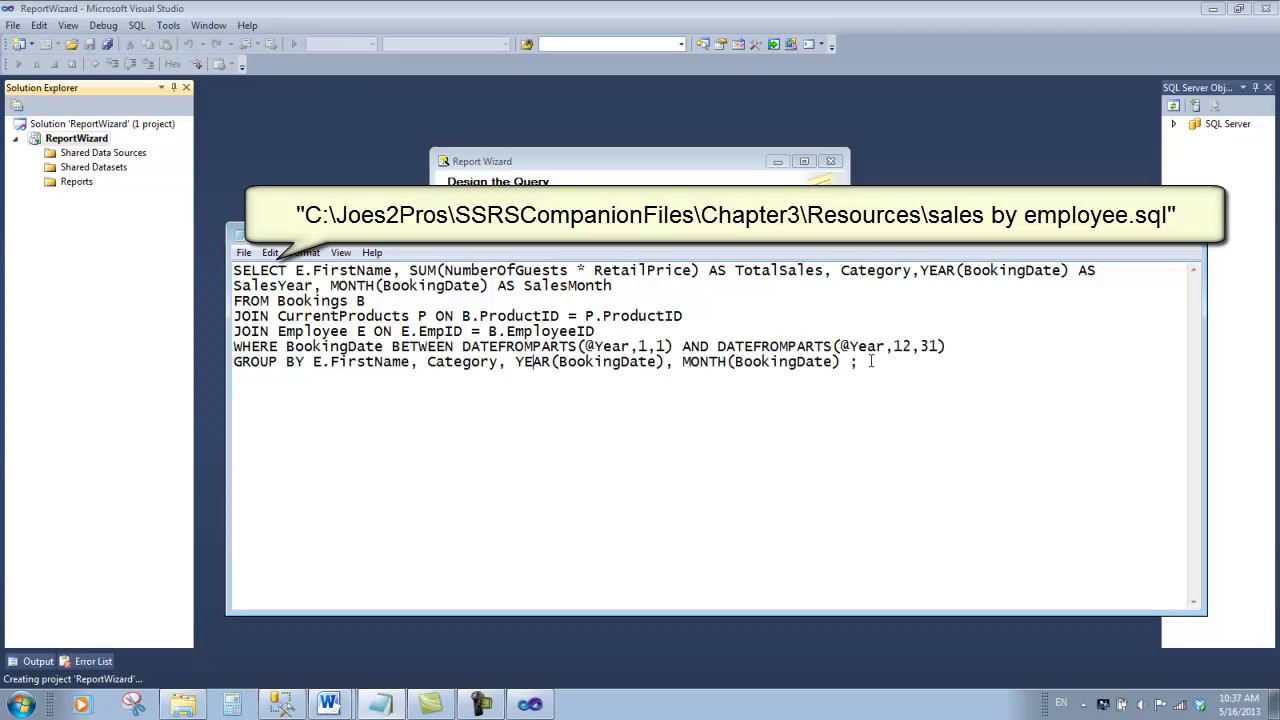
left_click_drag(888, 363, 190, 272)
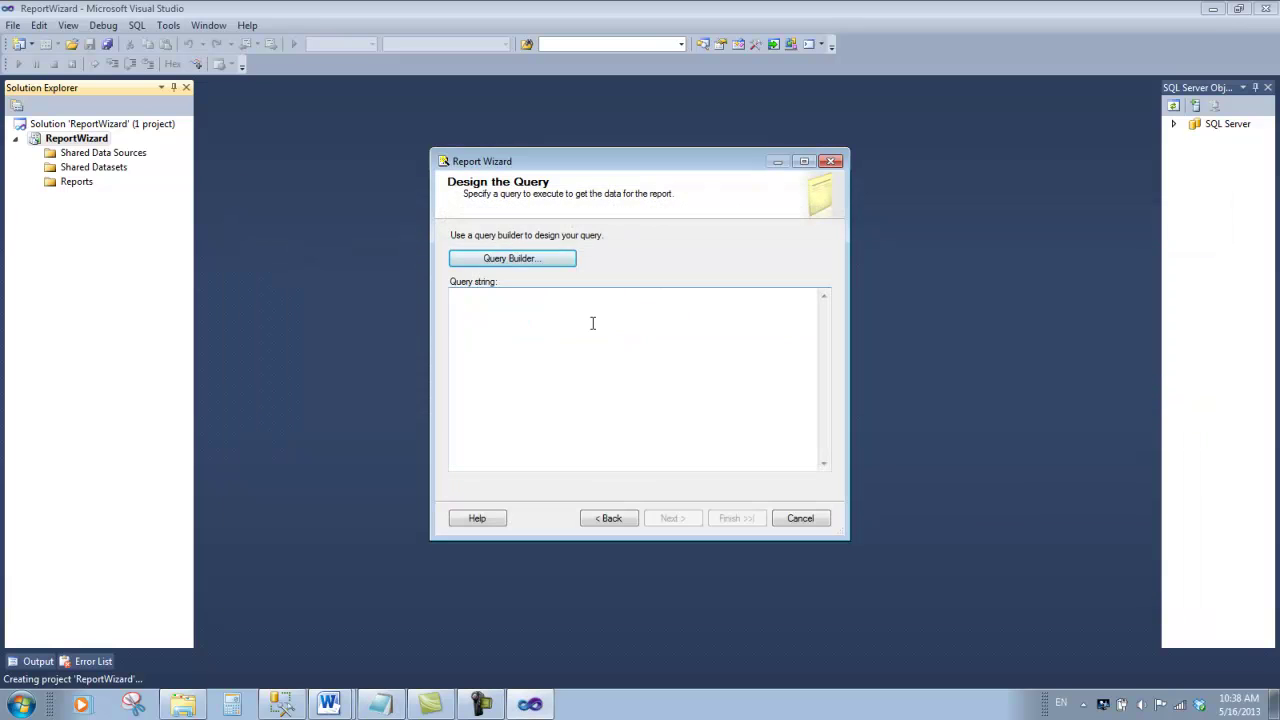
type("SELECT E.FirstName, SUM(NumberOfGuests * RetailPrice) AS TotalSales, Category,YEAR(BookingDate) AS SalesYear, MONTH(BookingDate) AS SalesMonth FROM Bookings B JOIN CurrentProducts P ON B.ProductID = P.ProductID JOIN Employee E ON E.EmpID = B.EmployeeID WHERE BookingDate BETWEEN DATEFROMPARTS(@Year,1,1) AND DATEFROMPARTS(@Year,12,31) GROUP BY E.FirstName, Category, YEAR(BookingDate), MONTH(BookingDate) ;")
- Keep the Tabular report type and group the table by SalesYear, SalesMonth and Category
left_click(674, 521)
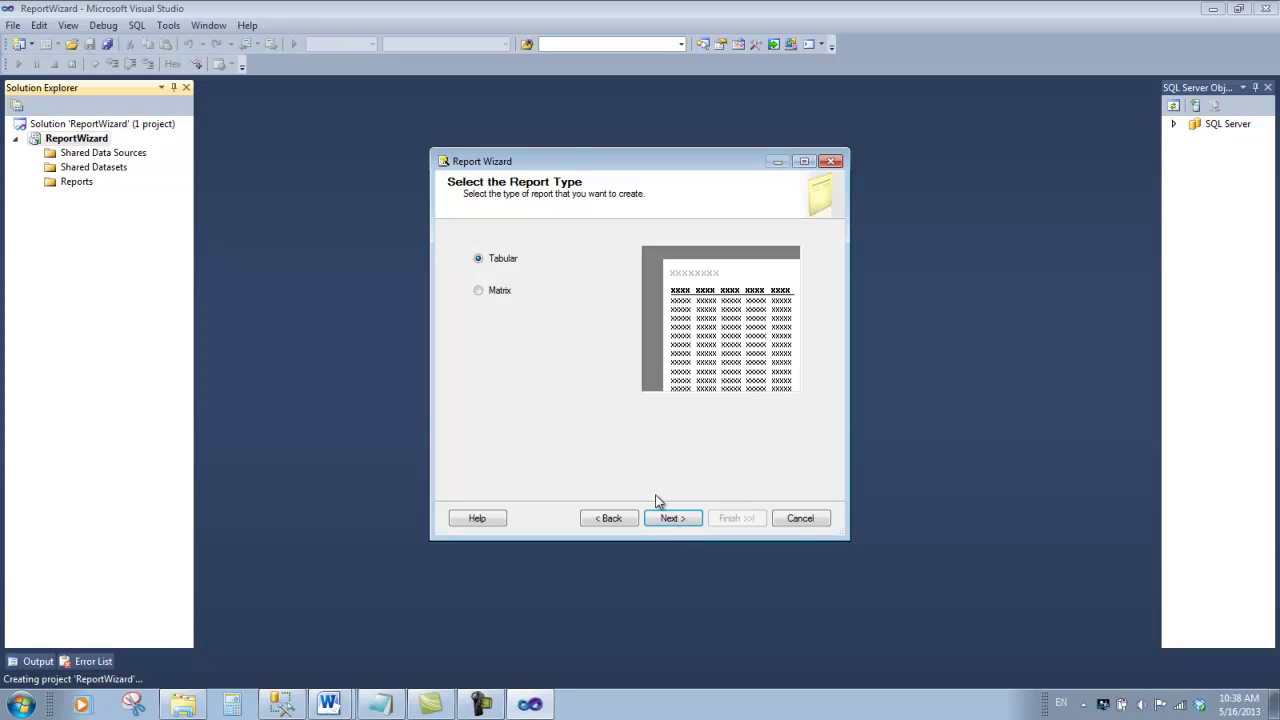
left_click(668, 521)
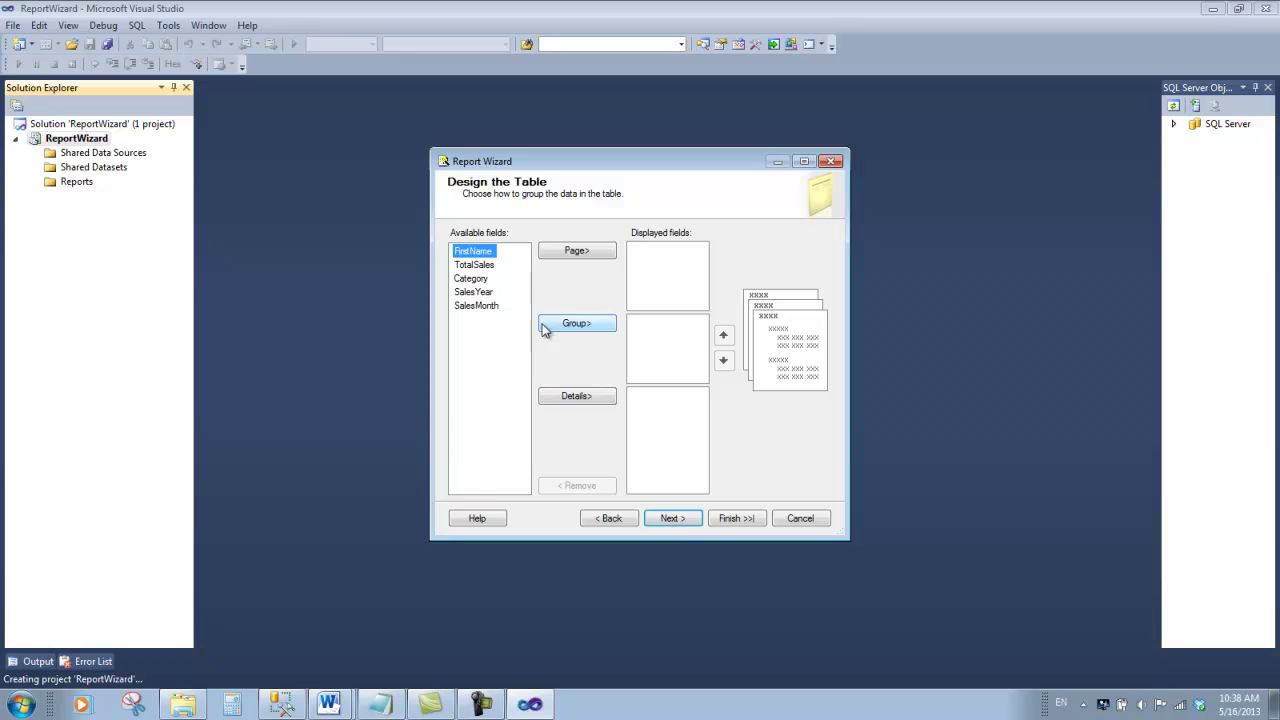
left_click(474, 291)
left_click(570, 322)
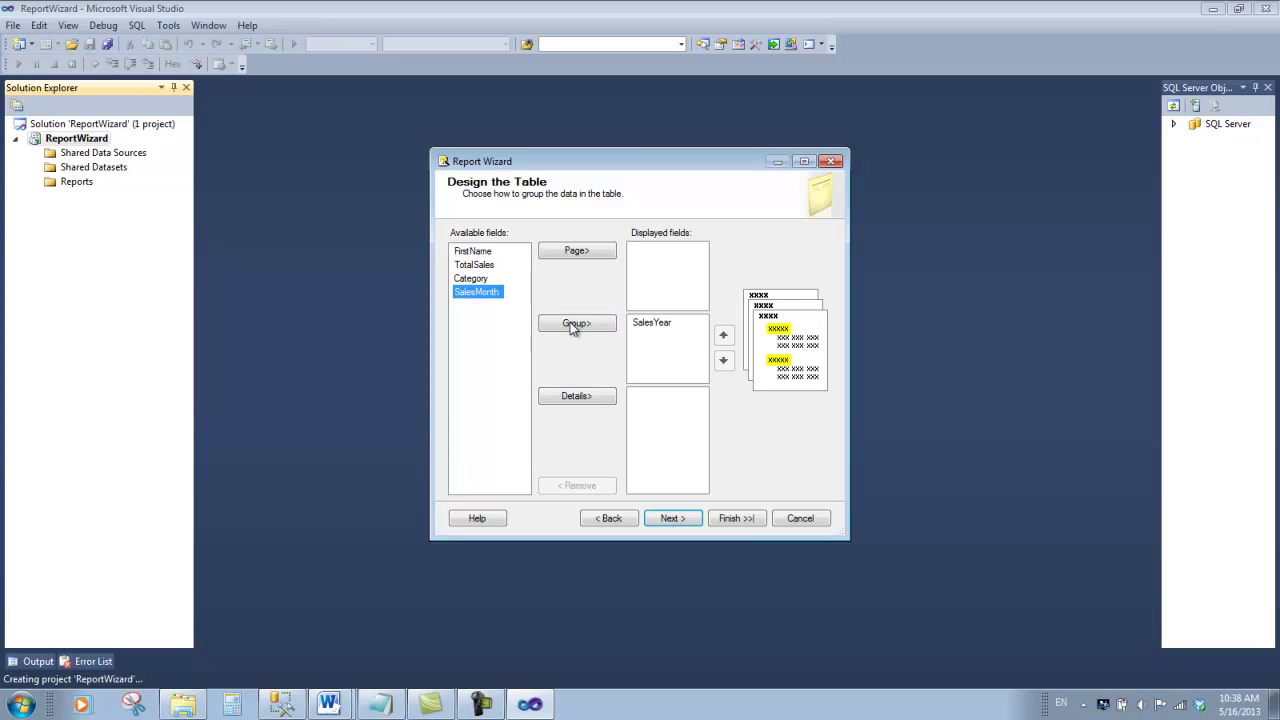
left_click(570, 324)
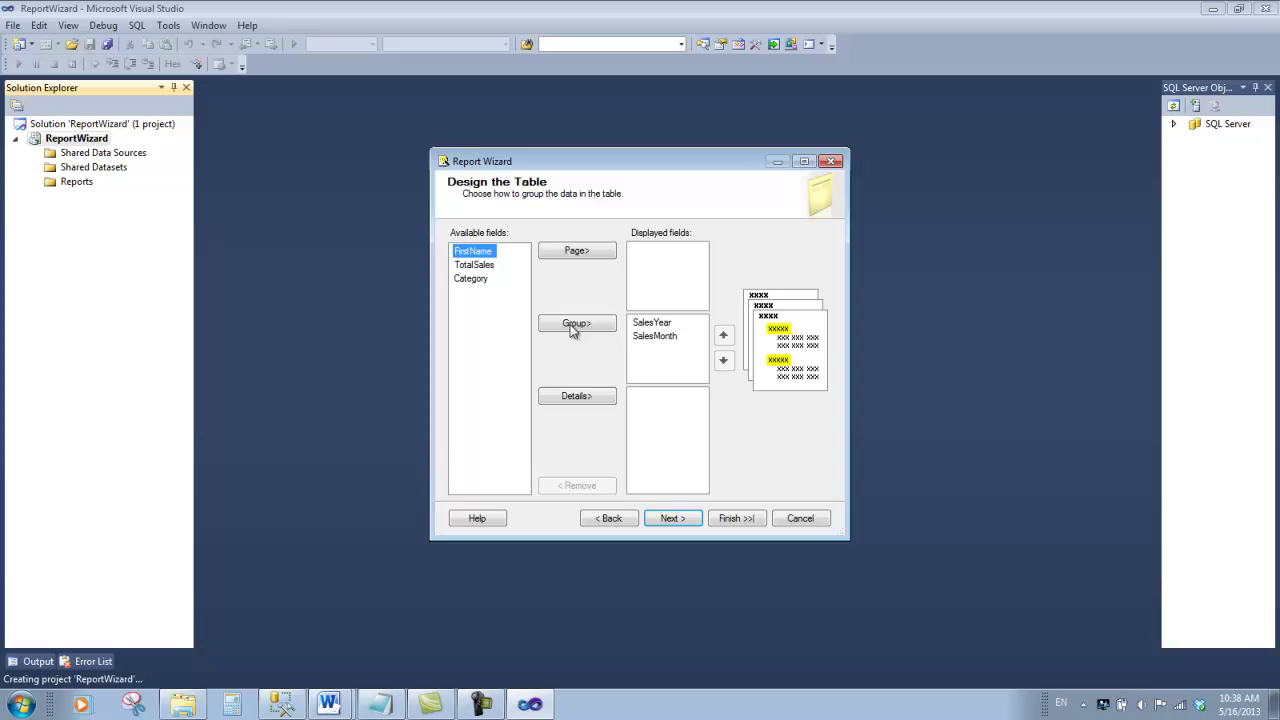
left_click(478, 281)
left_click(584, 324)
- Add FirstName and TotalSales as detail fields and continue to the table layout
left_click(568, 398)
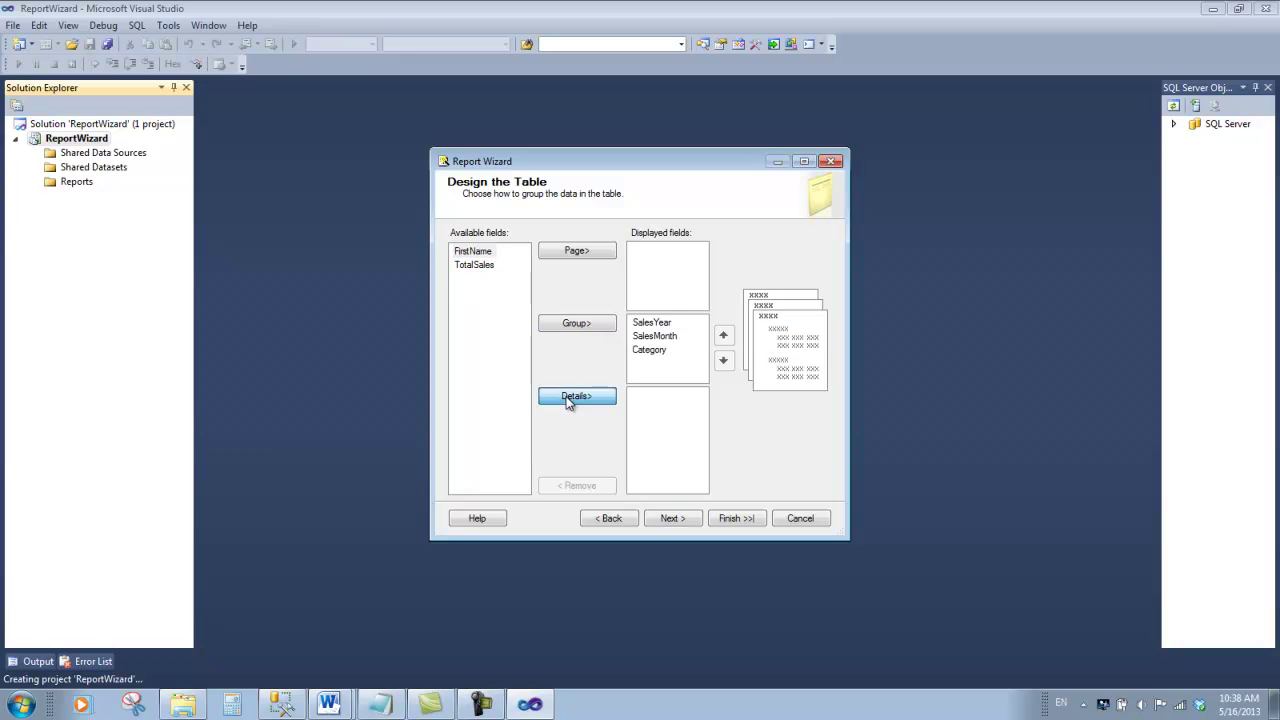
left_click(484, 256)
left_click(584, 400)
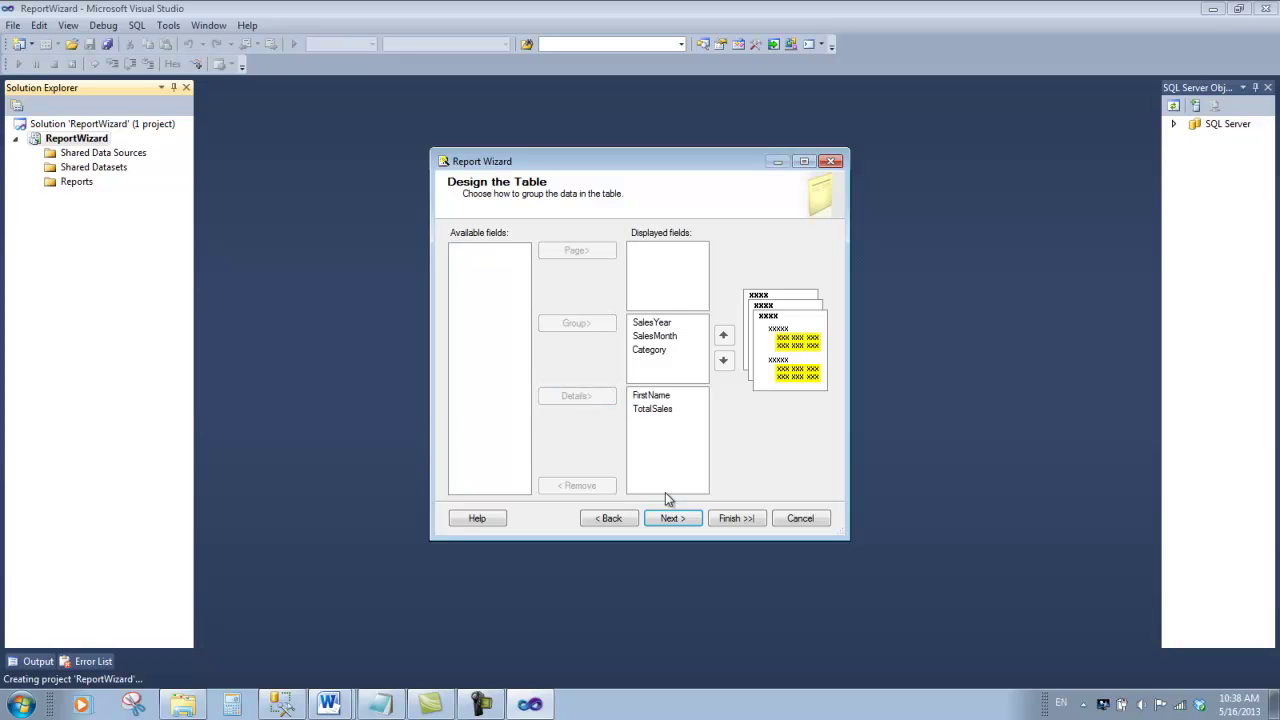
left_click(670, 519)
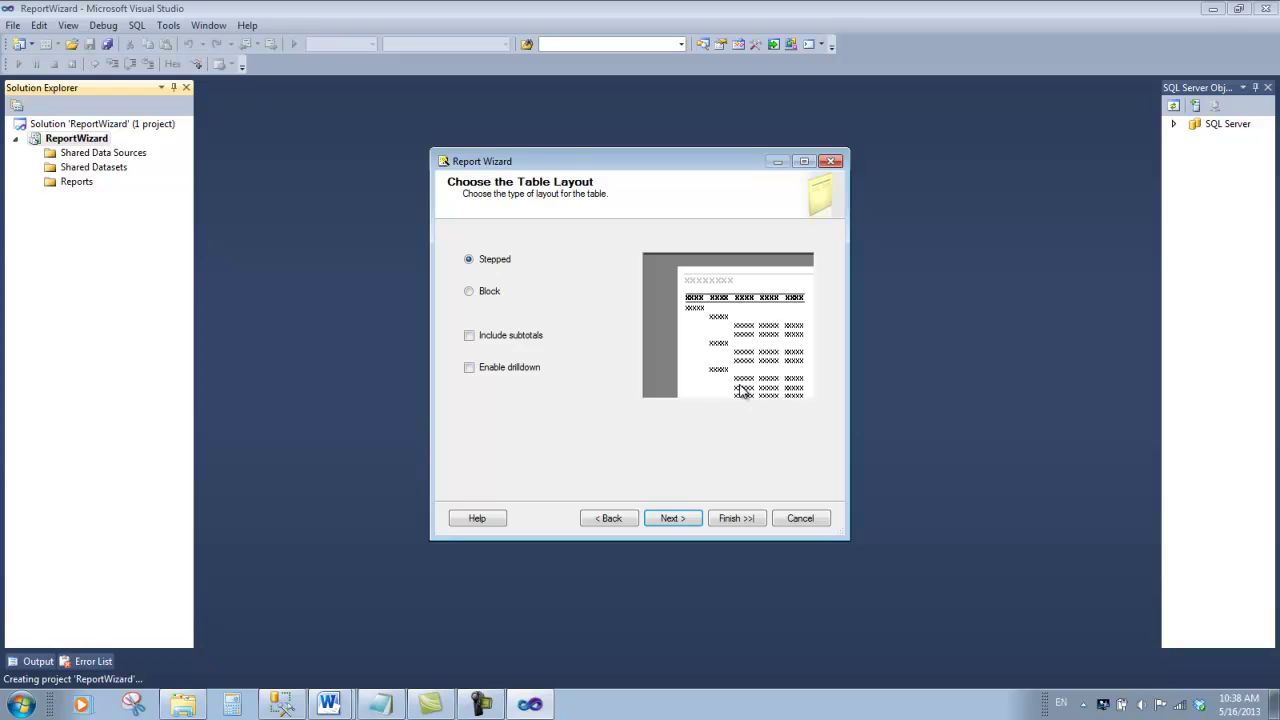
- Turn on Include subtotals and Enable drilldown for the stepped table layout
left_click(470, 337)
left_click(470, 368)
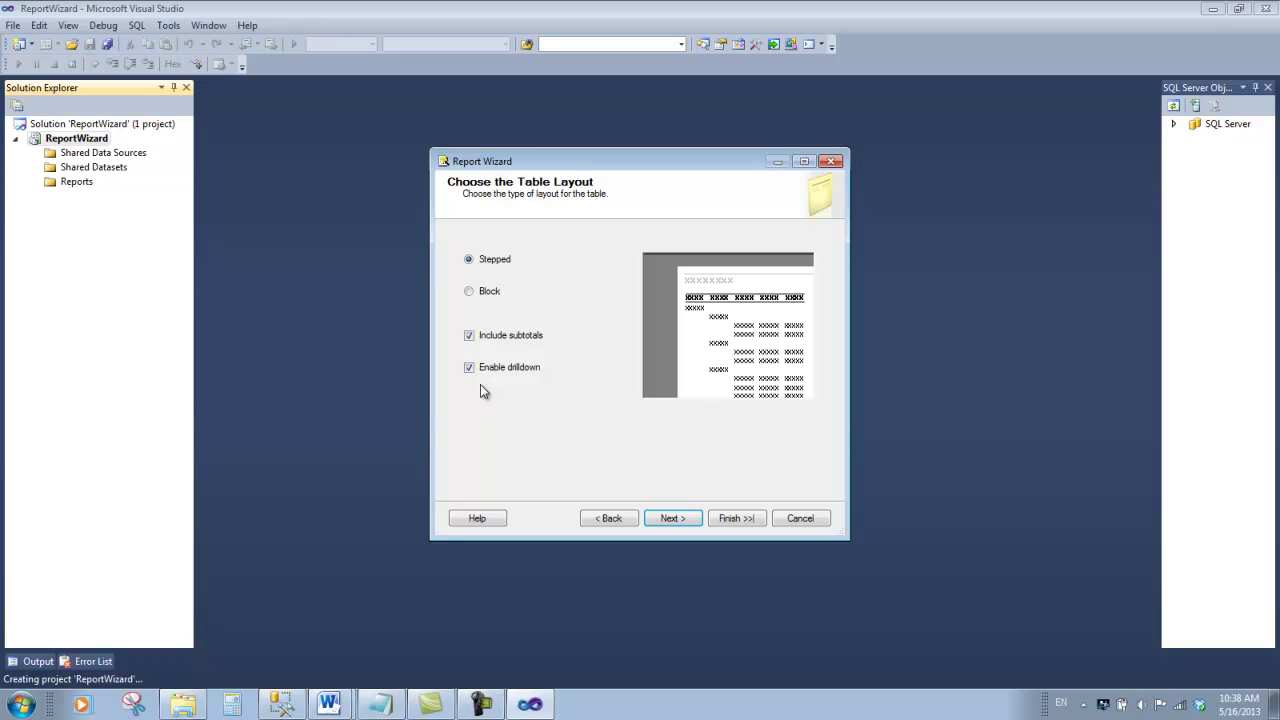
left_click(670, 518)
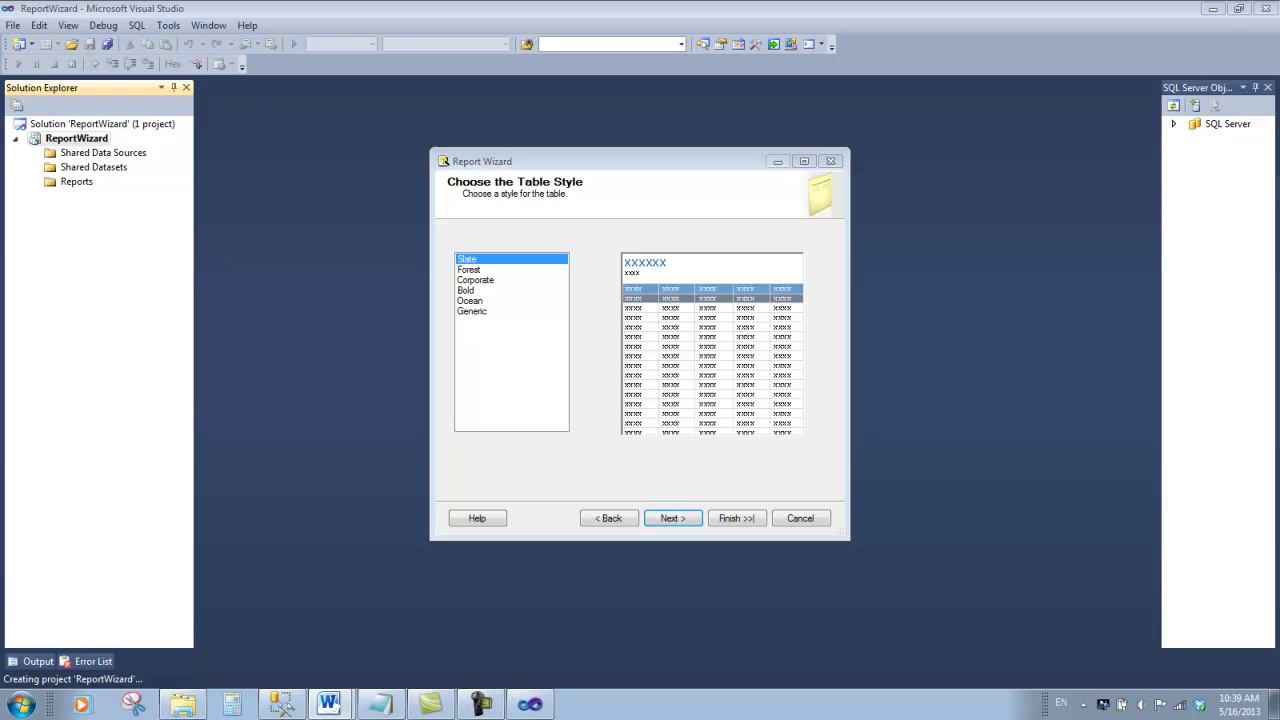
- Compare the Forest and Bold table styles, then settle on Slate
left_click(468, 270)
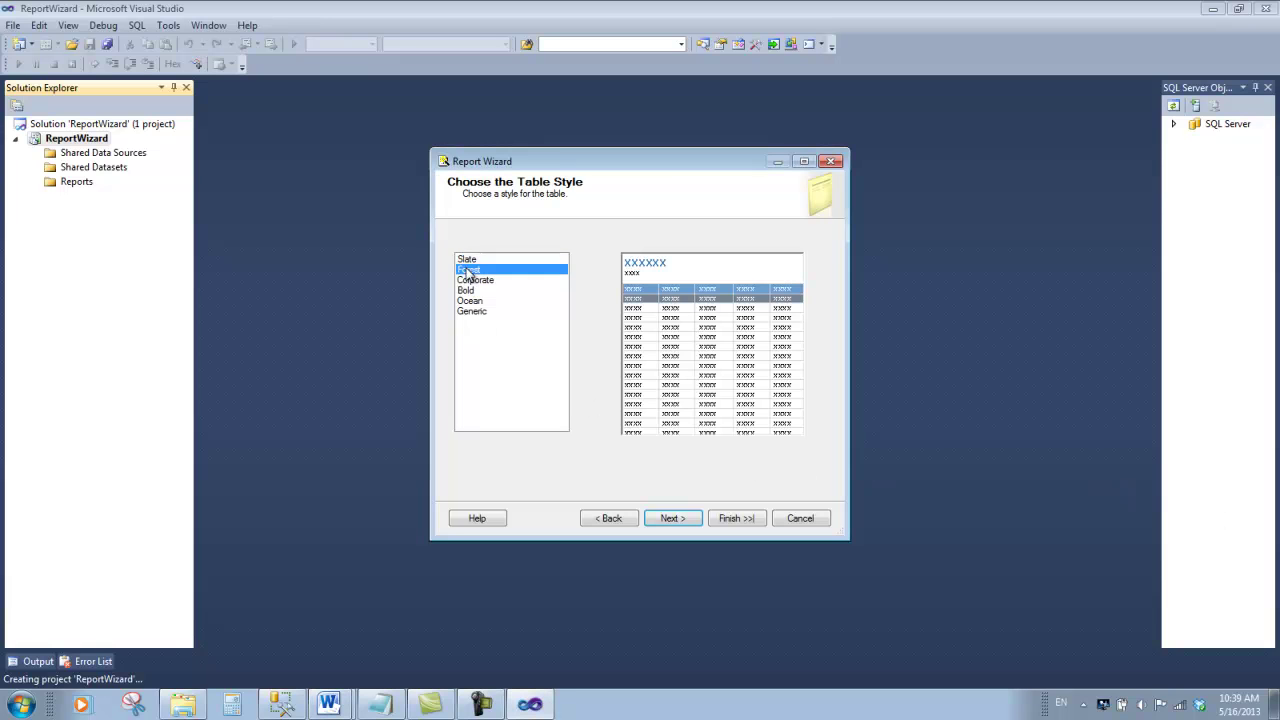
left_click(468, 290)
left_click(471, 309)
key("Up")
key("Up")
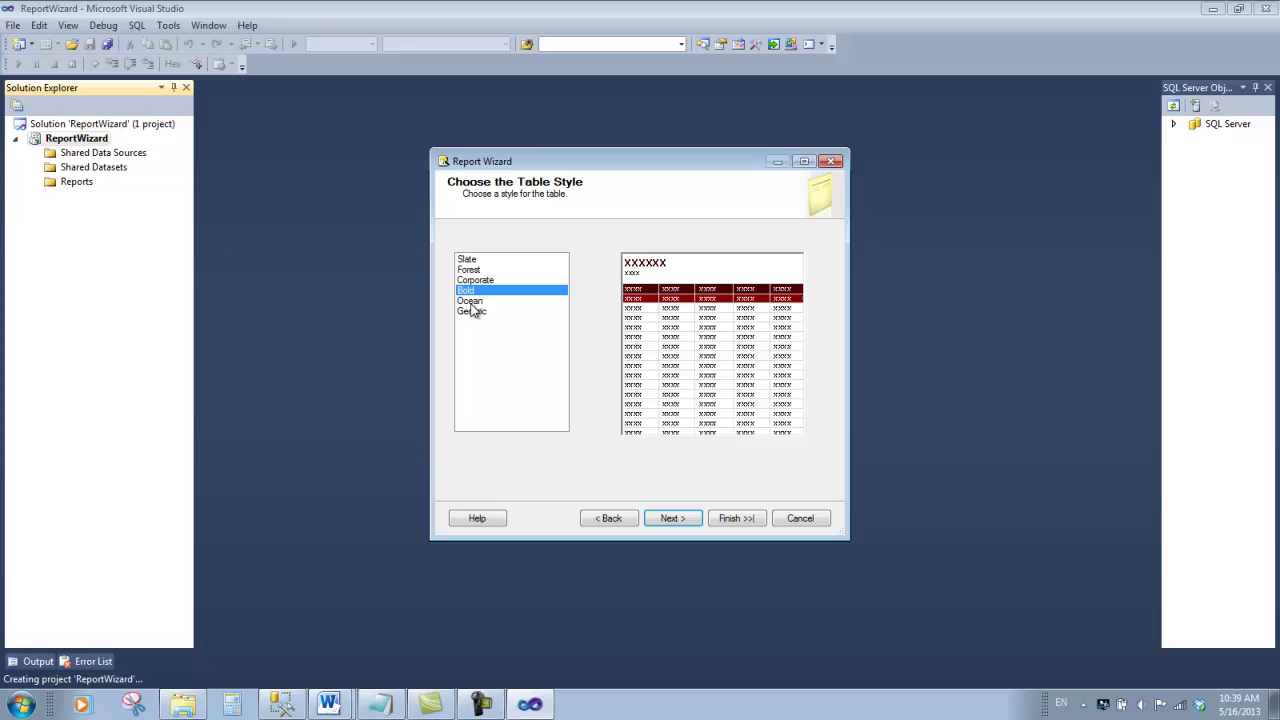
left_click(467, 260)
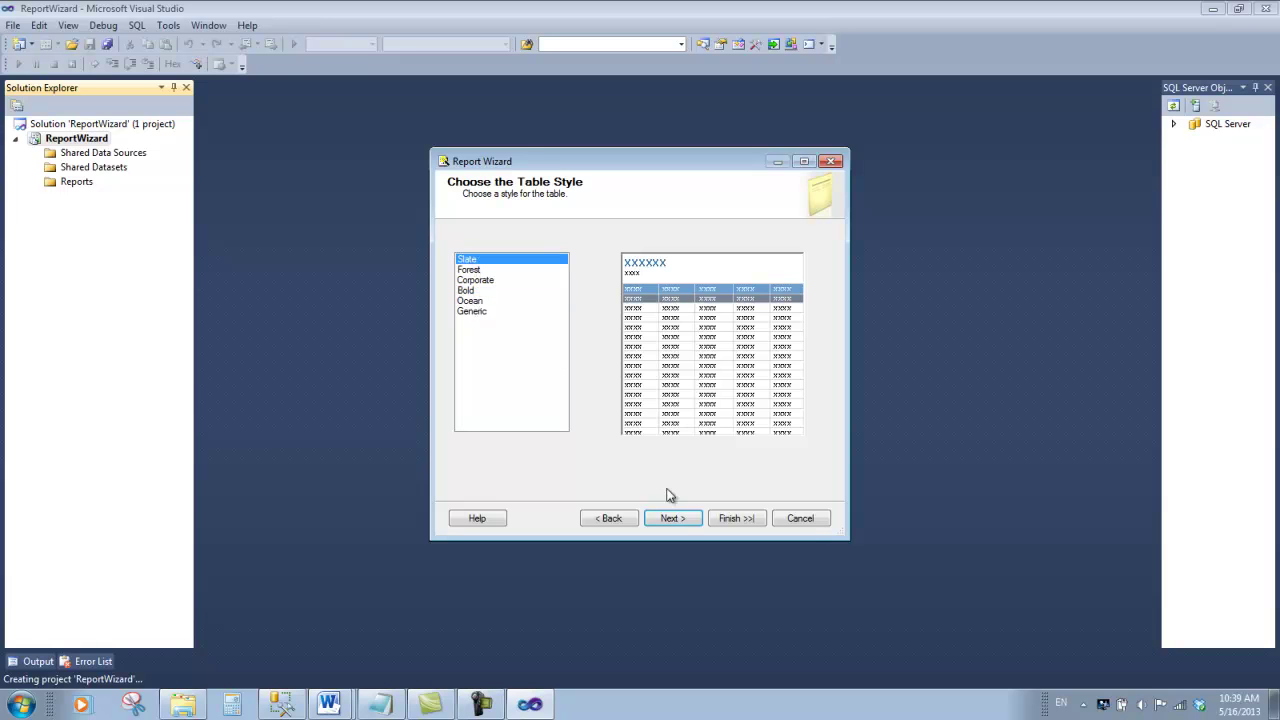
left_click(674, 519)
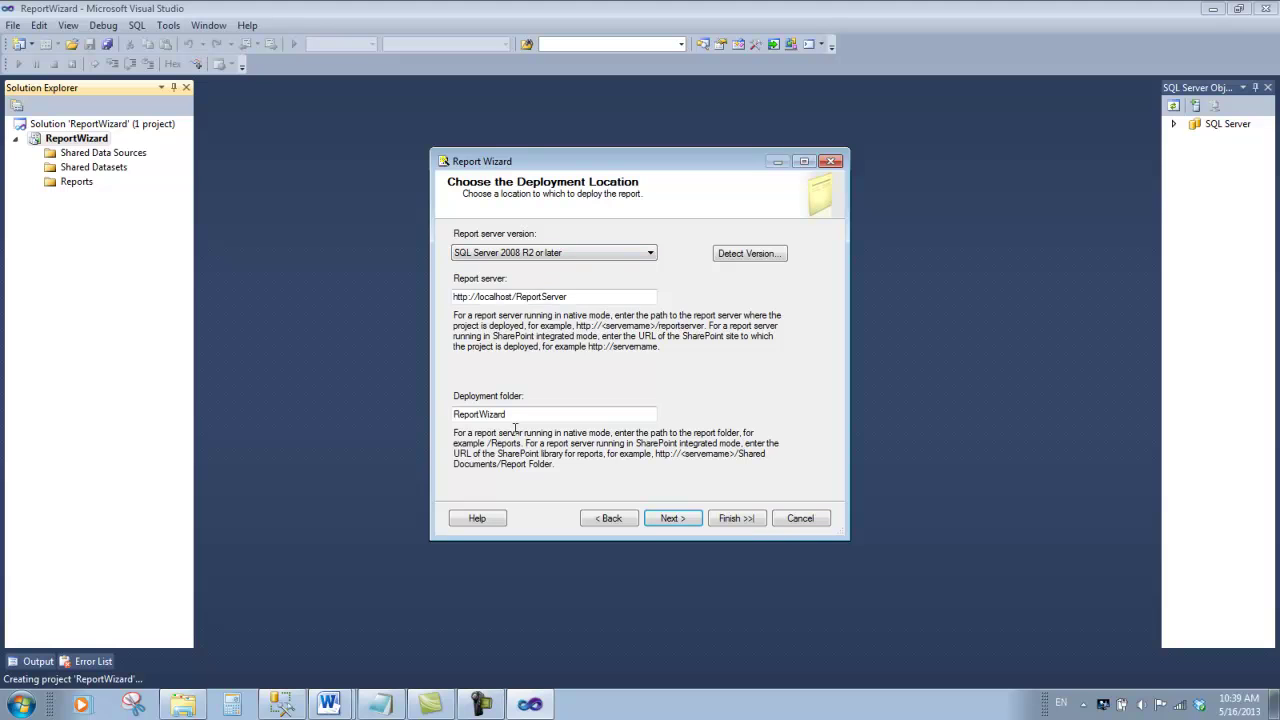
- Set the deployment folder to Chapter3 and name the report 'Employee Sales'
left_click_drag(515, 419, 440, 417)
type("Chapter3")
left_click(684, 525)
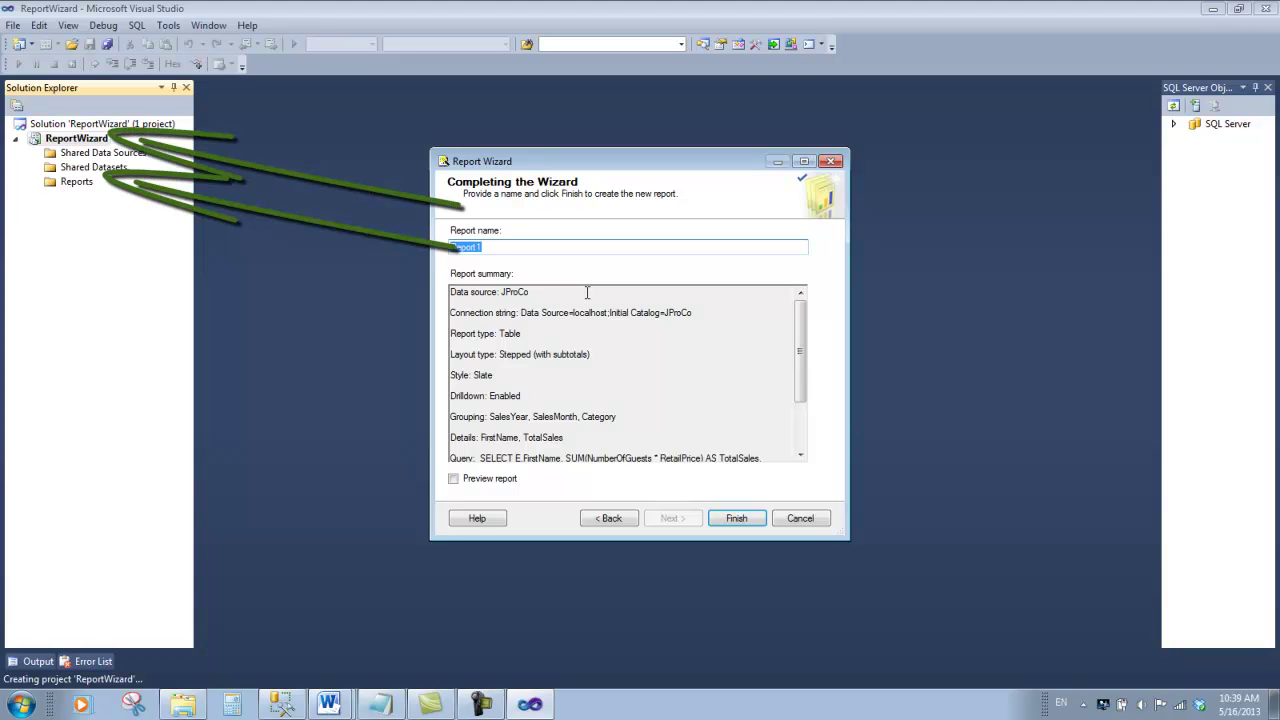
type("Employee")
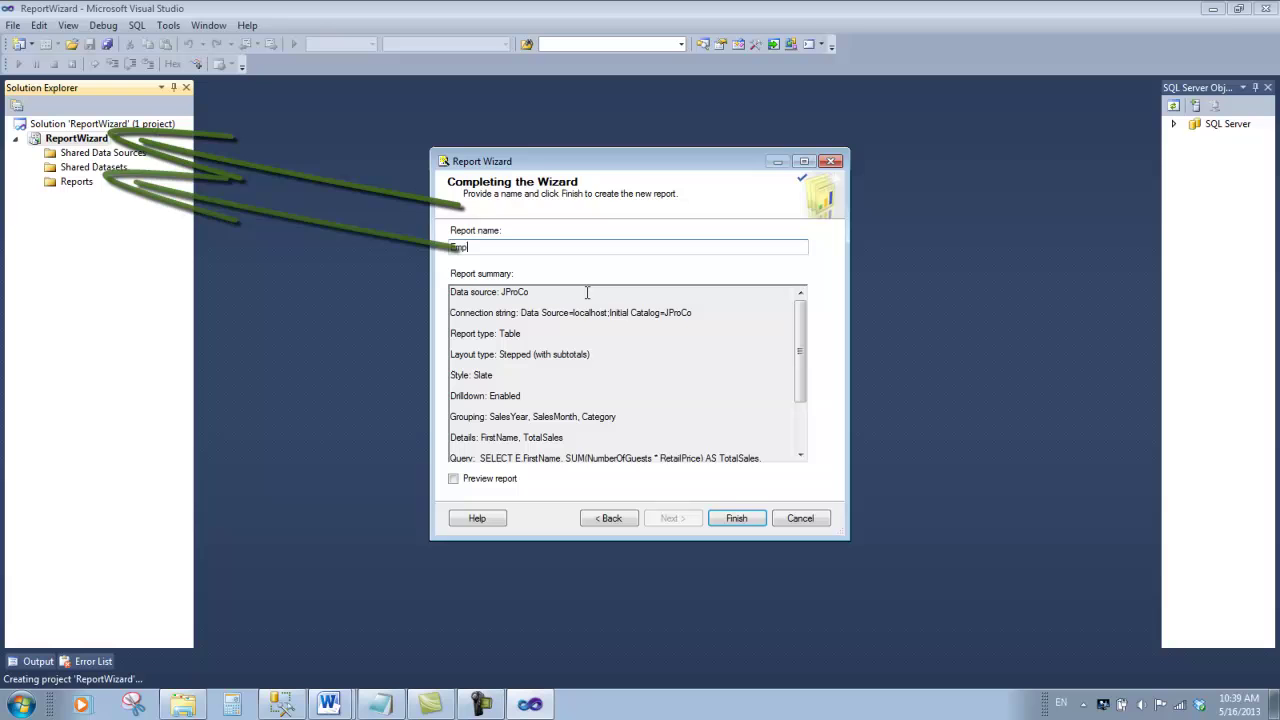
type(" S")
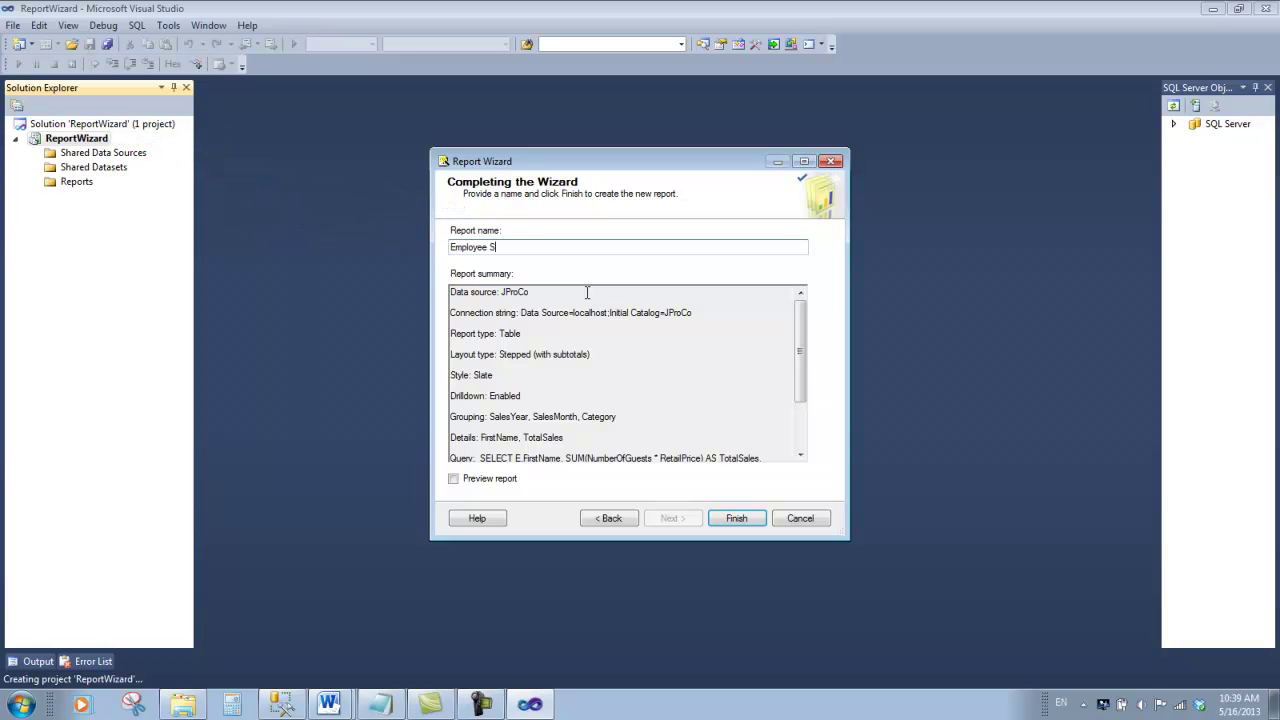
type("ales")
- Finish the wizard, switch to the report preview, and enter 2007 as the Year parameter
left_click(749, 519)
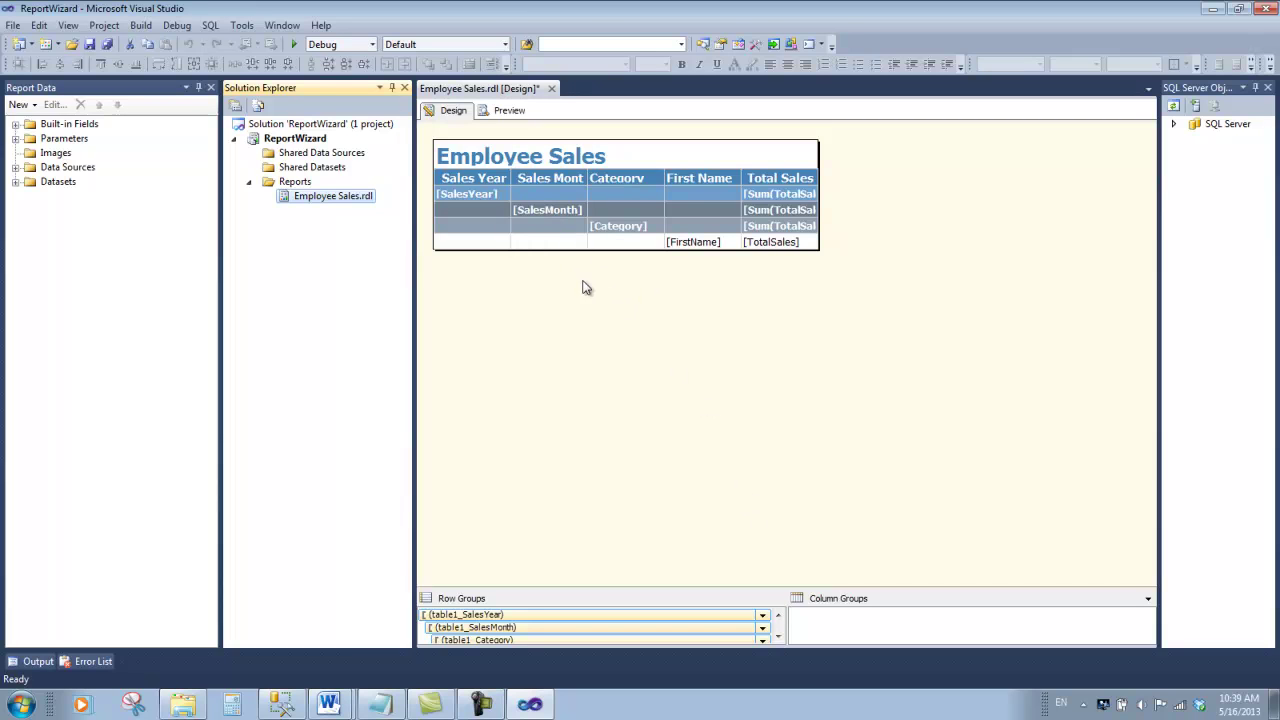
left_click(507, 111)
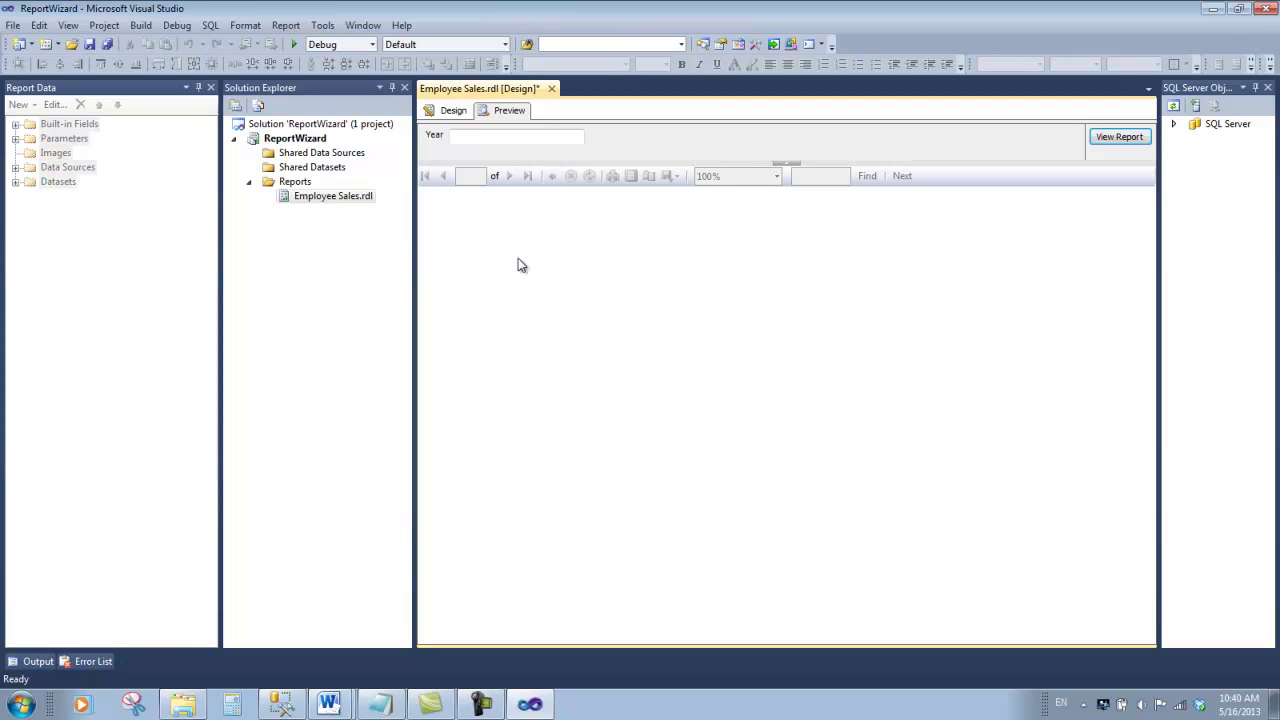
left_click(490, 136)
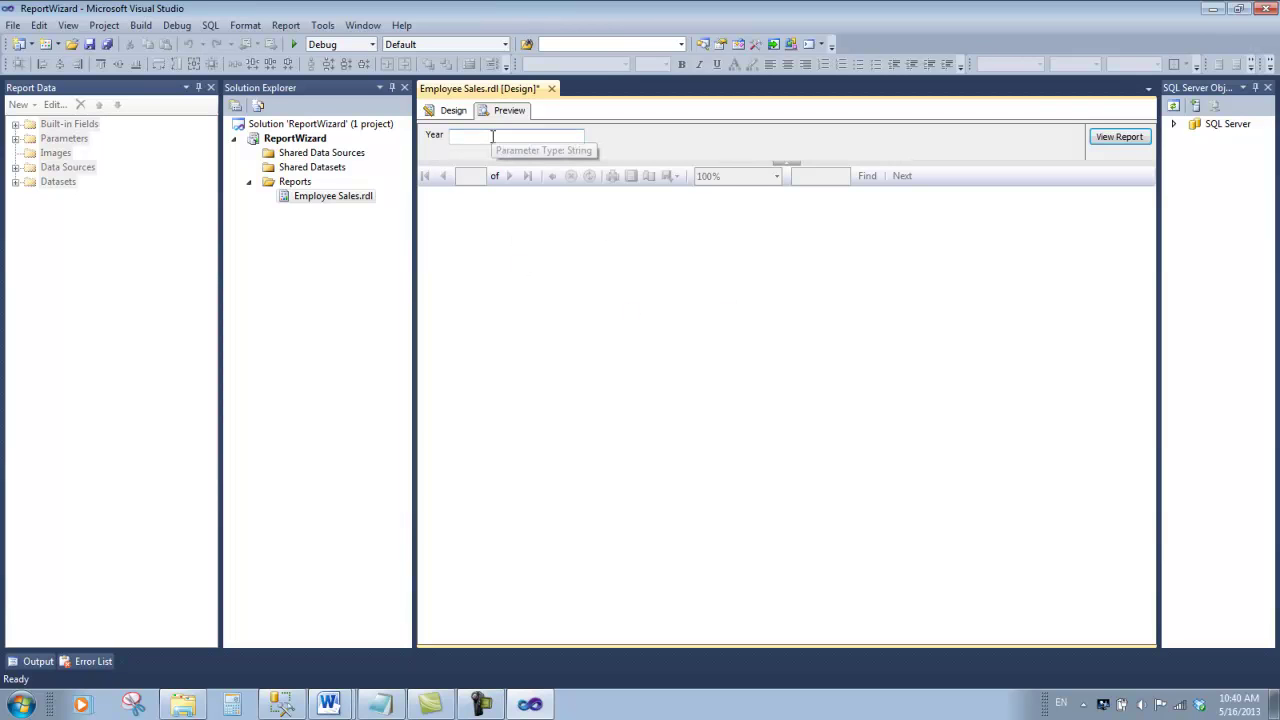
type("2007")
- Render the 2007 report and expand 2007 and month 1 into categories
left_click(1113, 137)
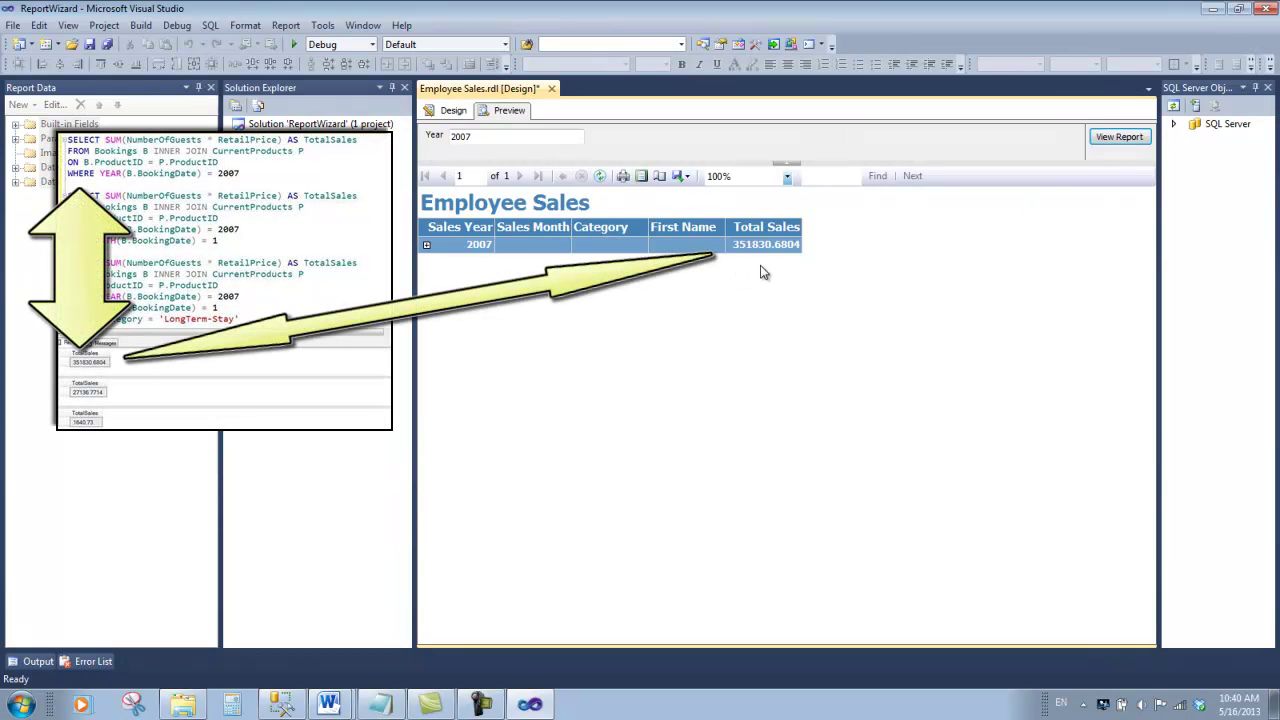
left_click(426, 246)
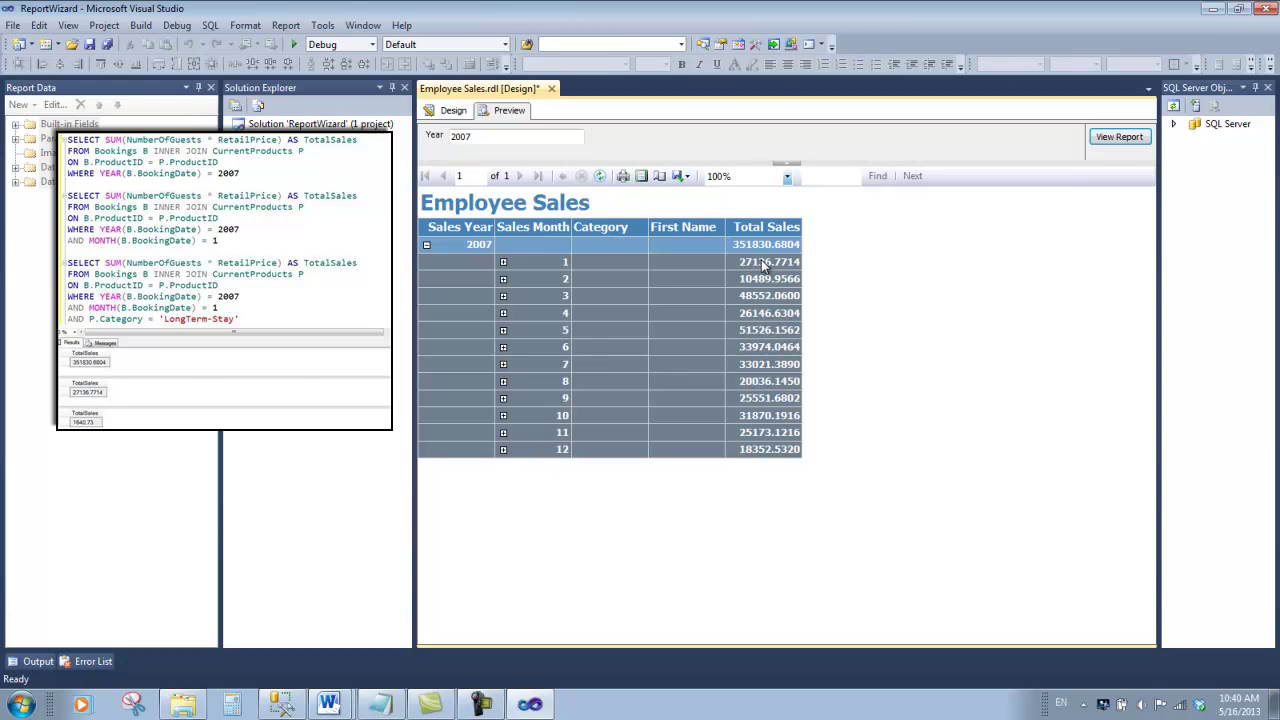
left_click(503, 262)
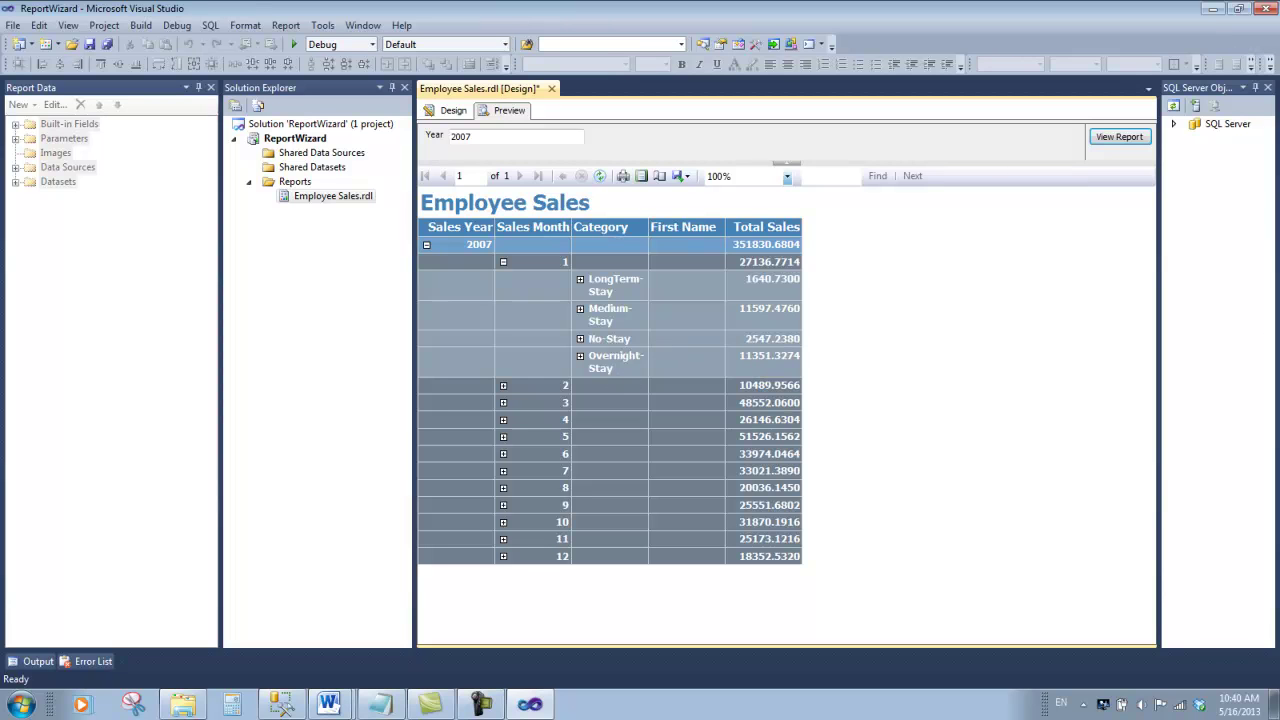
- Expand LongTerm-Stay and Medium-Stay to check employee totals, then collapse Medium-Stay
left_click(580, 280)
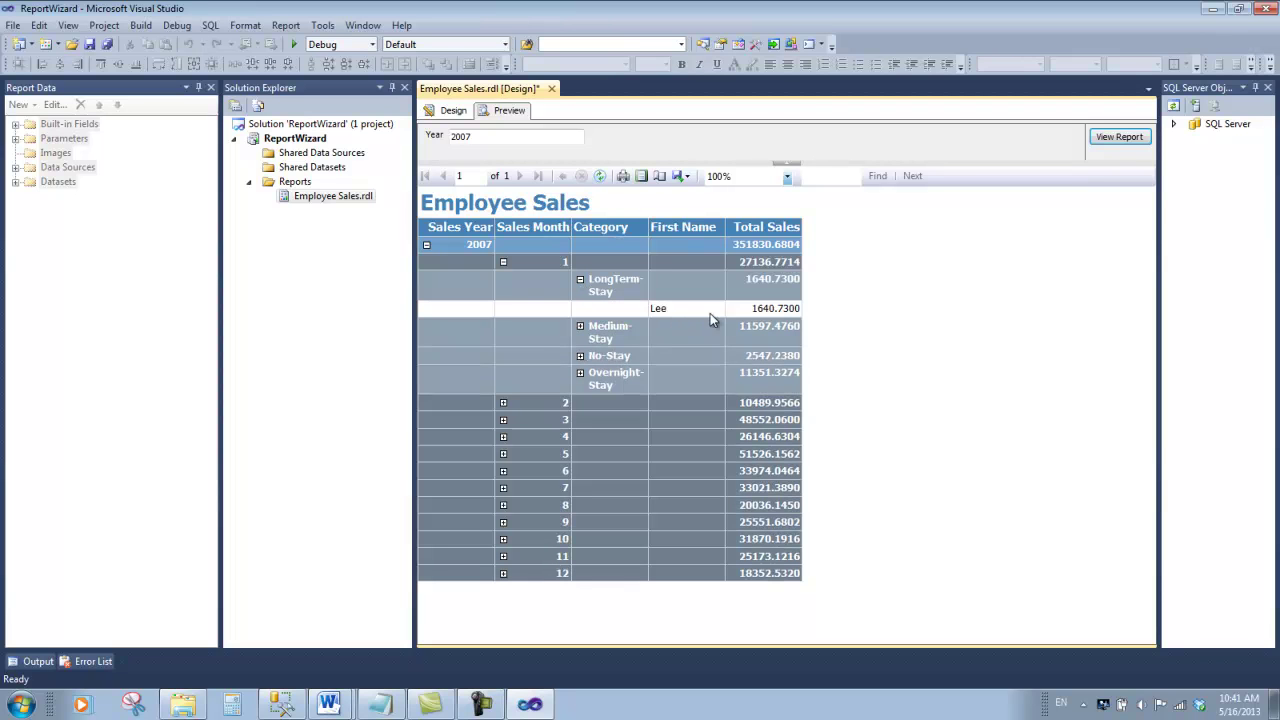
left_click(580, 327)
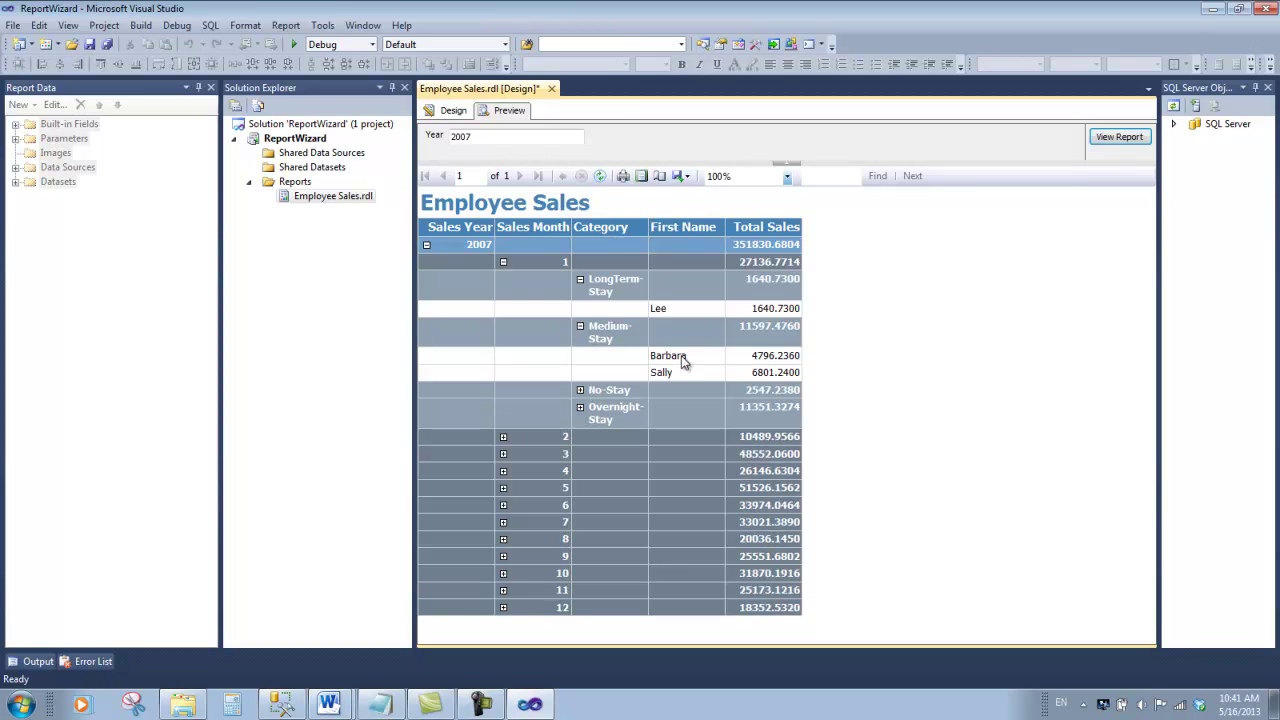
left_click(580, 326)
left_click(580, 280)
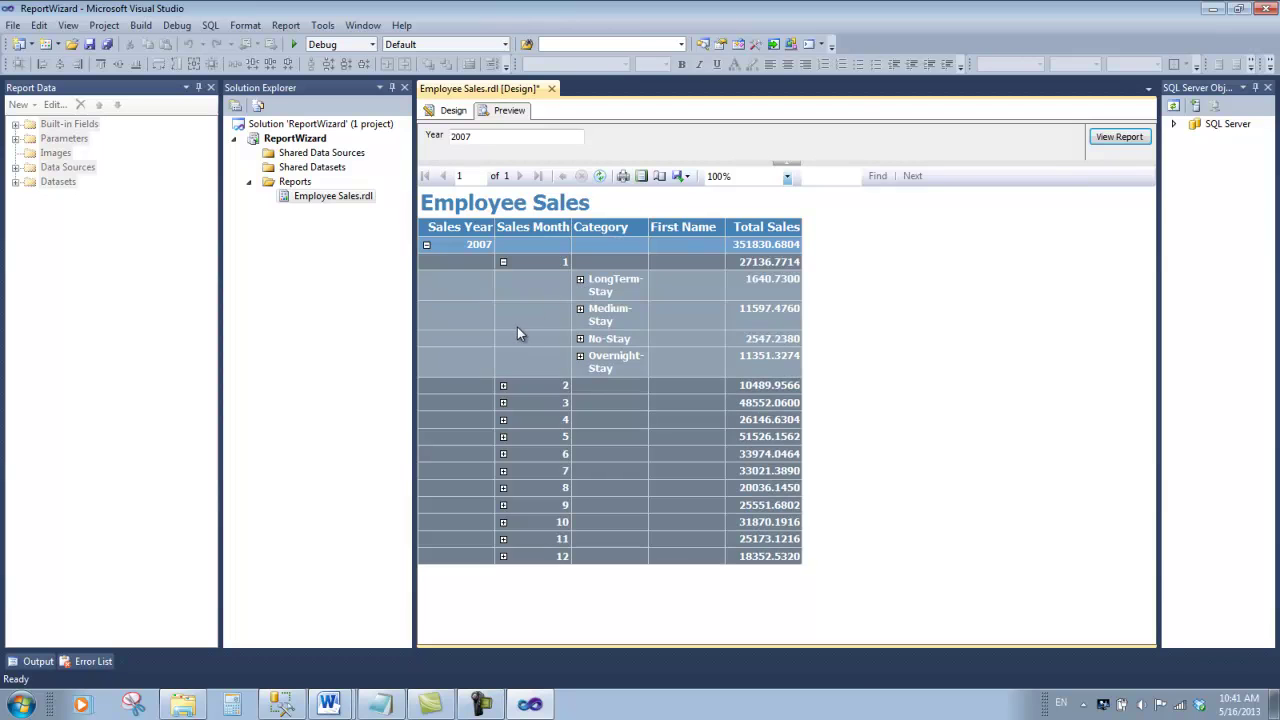